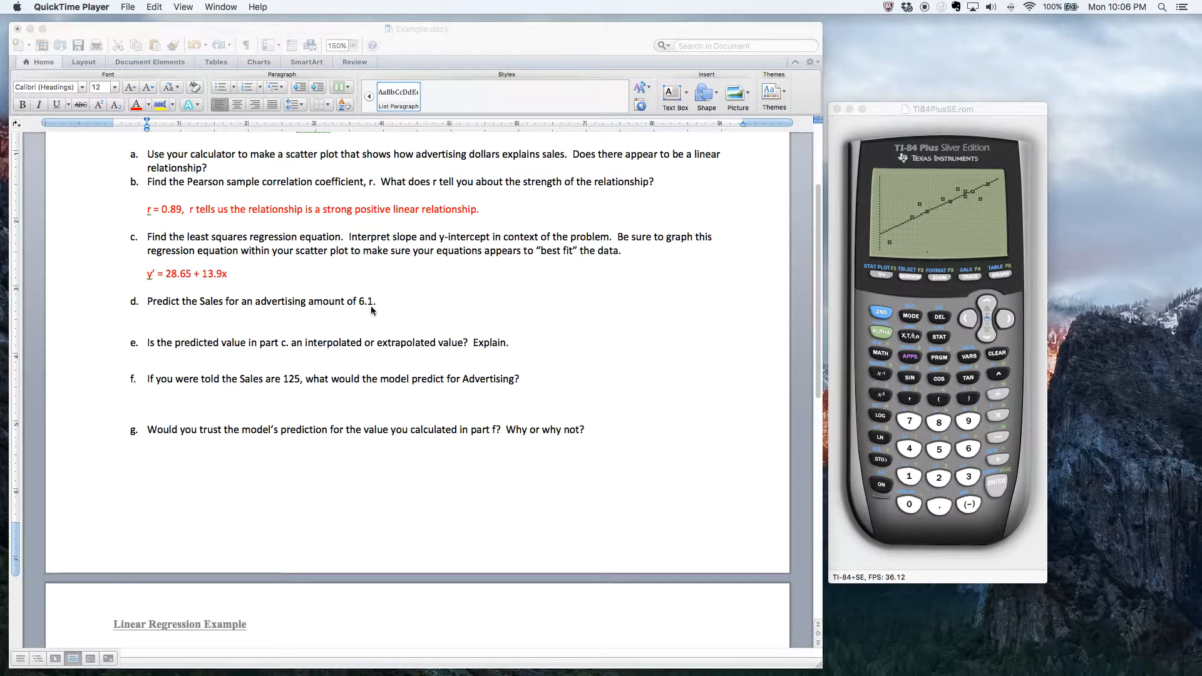
- Switch to the Word document and copy the regression equation y' = 28.65 + 13.9x from part c to below question d
left_click(681, 388)
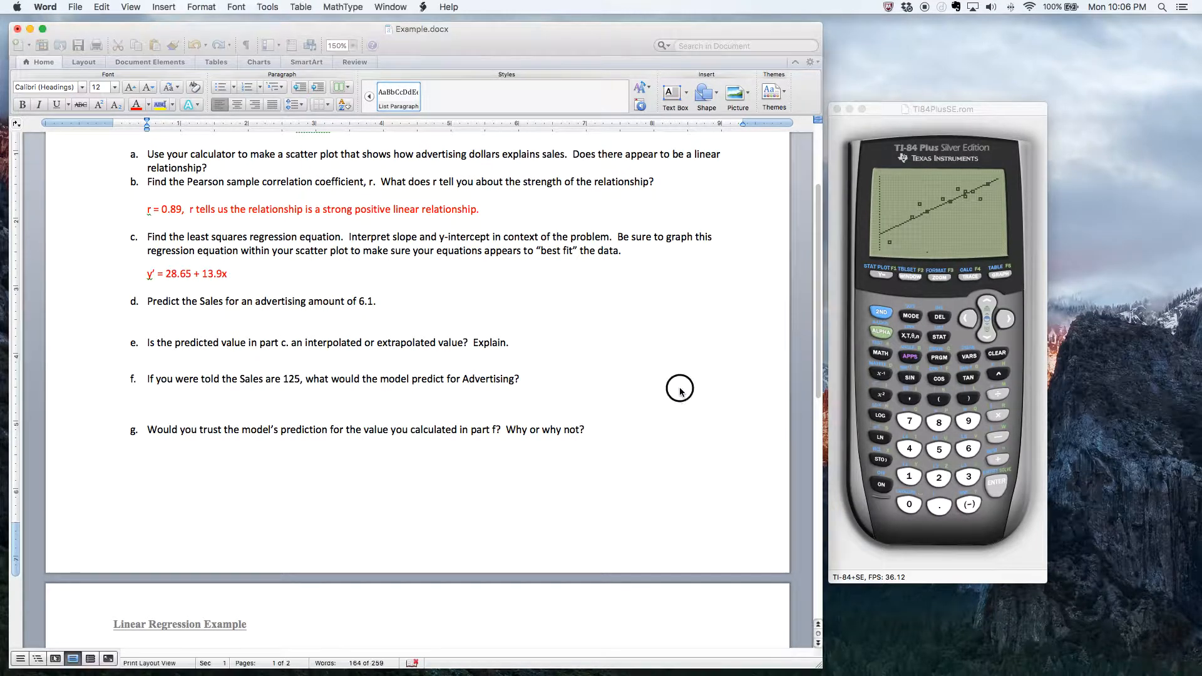
scroll(680, 389, "down", 12)
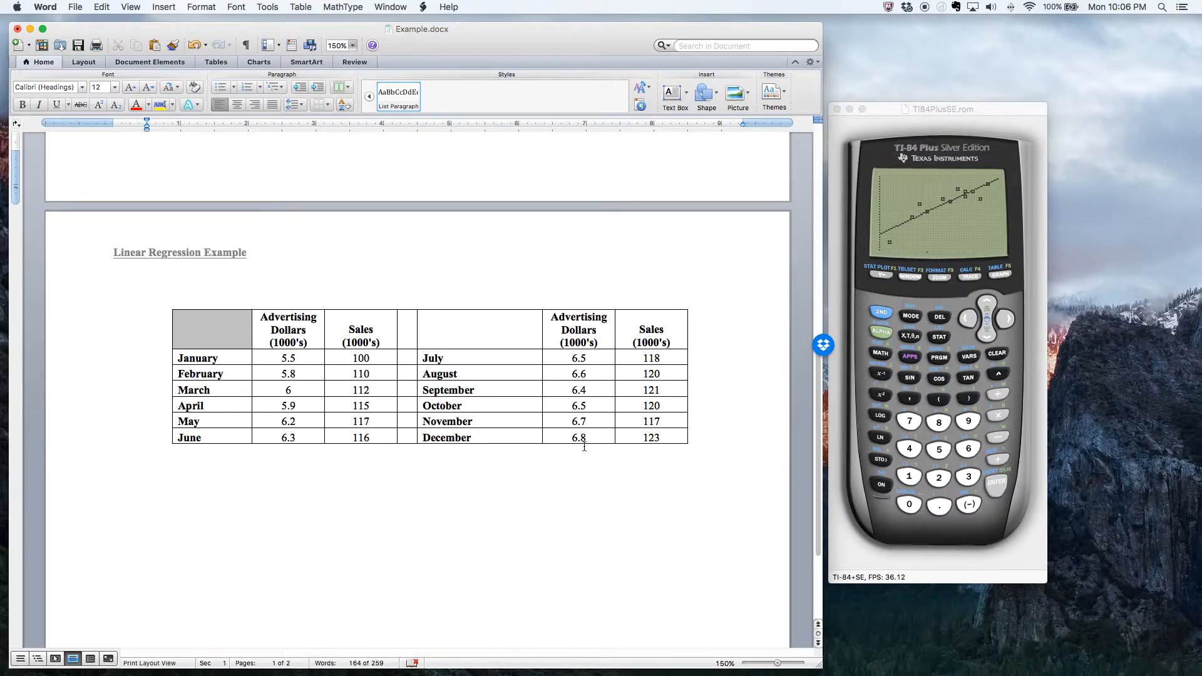
scroll(584, 446, "up", 10)
scroll(169, 222, "up", 1)
left_click_drag(148, 251, 236, 251)
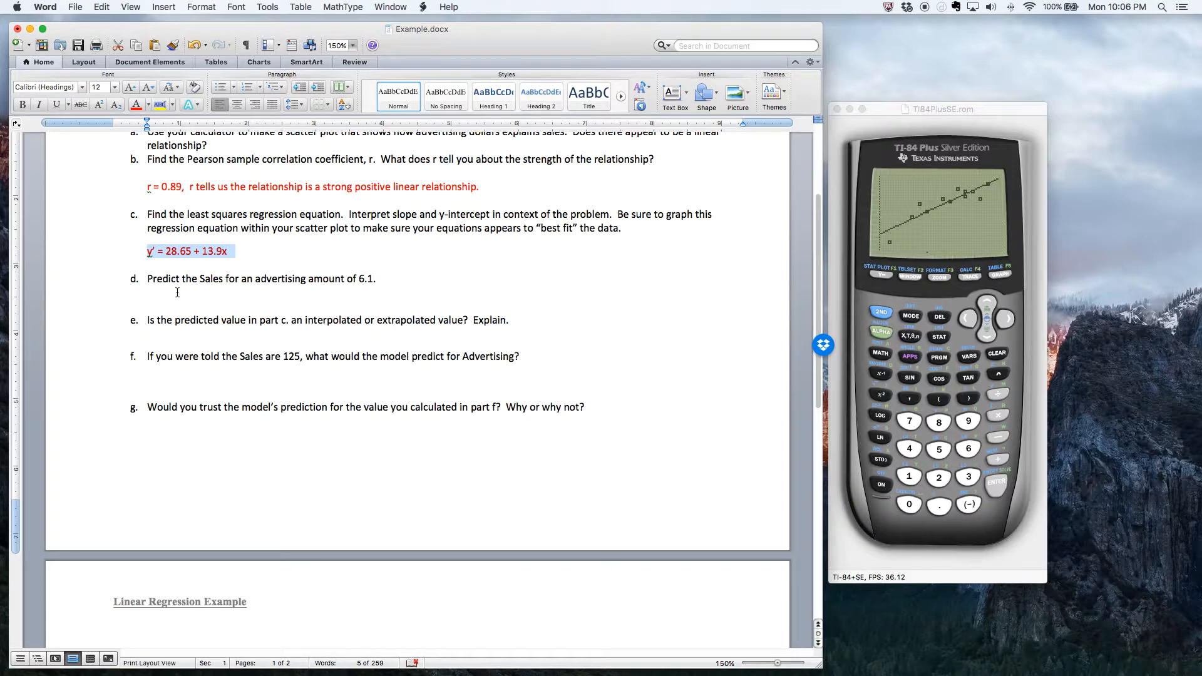
left_click(167, 302)
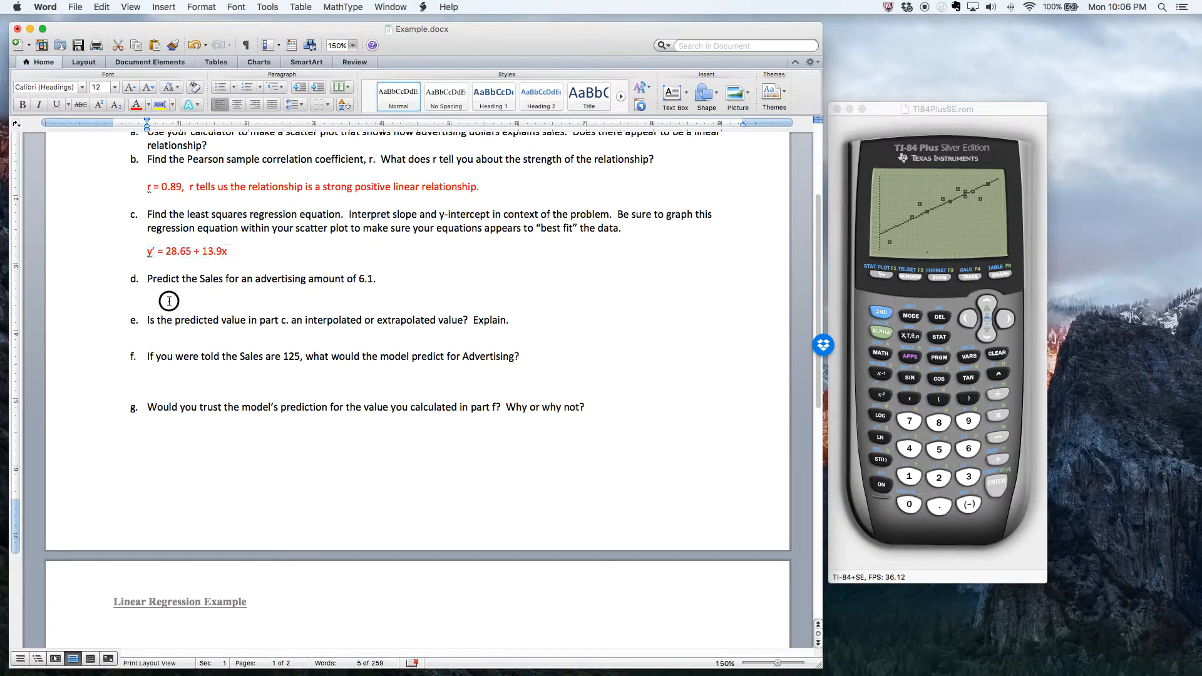
left_click_drag(236, 251, 149, 253)
key("super+c")
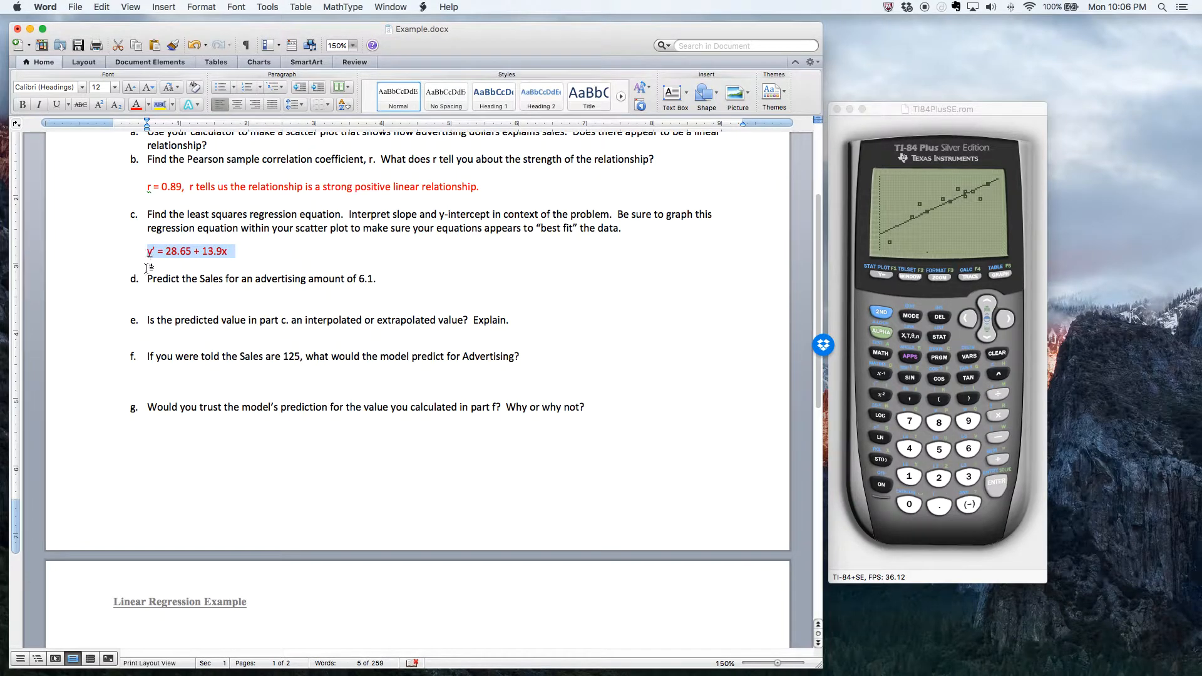
left_click(153, 301)
key("super+v")
- Replace the x in the copied equation under part d with (6.1) and append an equals sign
left_click(229, 315)
key("BackSpace")
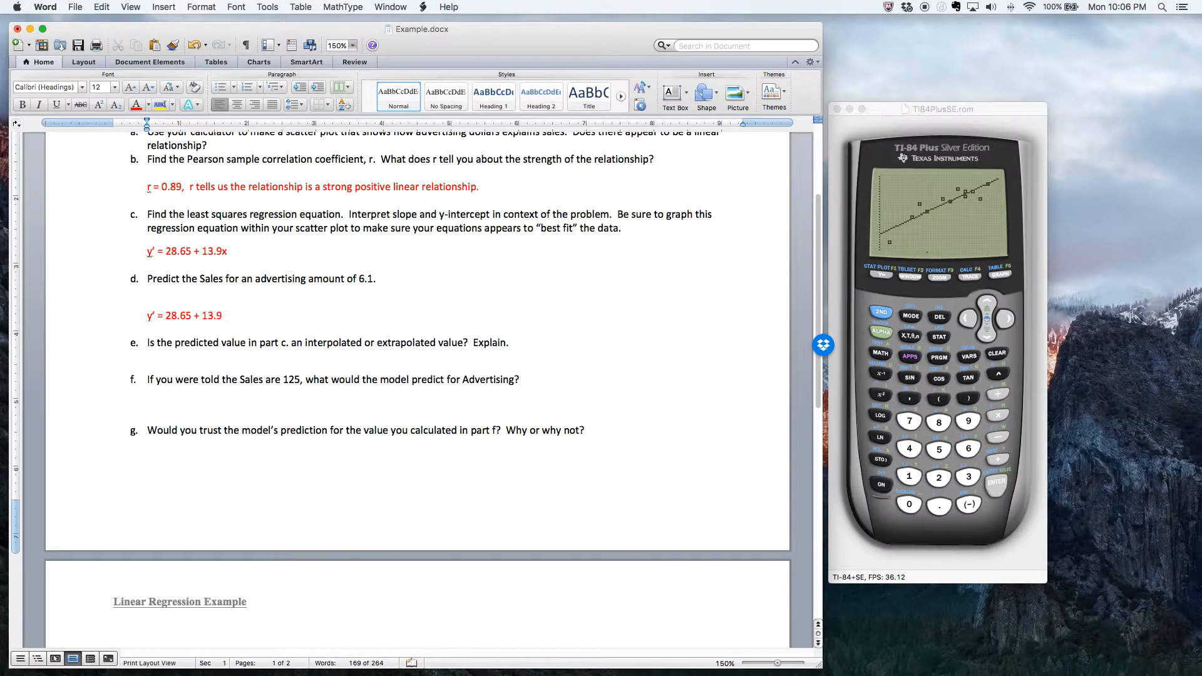
type("(6.1) =")
- Switch to the WabbitEmu TI-84 calculator, quit the scatter plot graph and clear the home screen
scroll(373, 419, "down", 6)
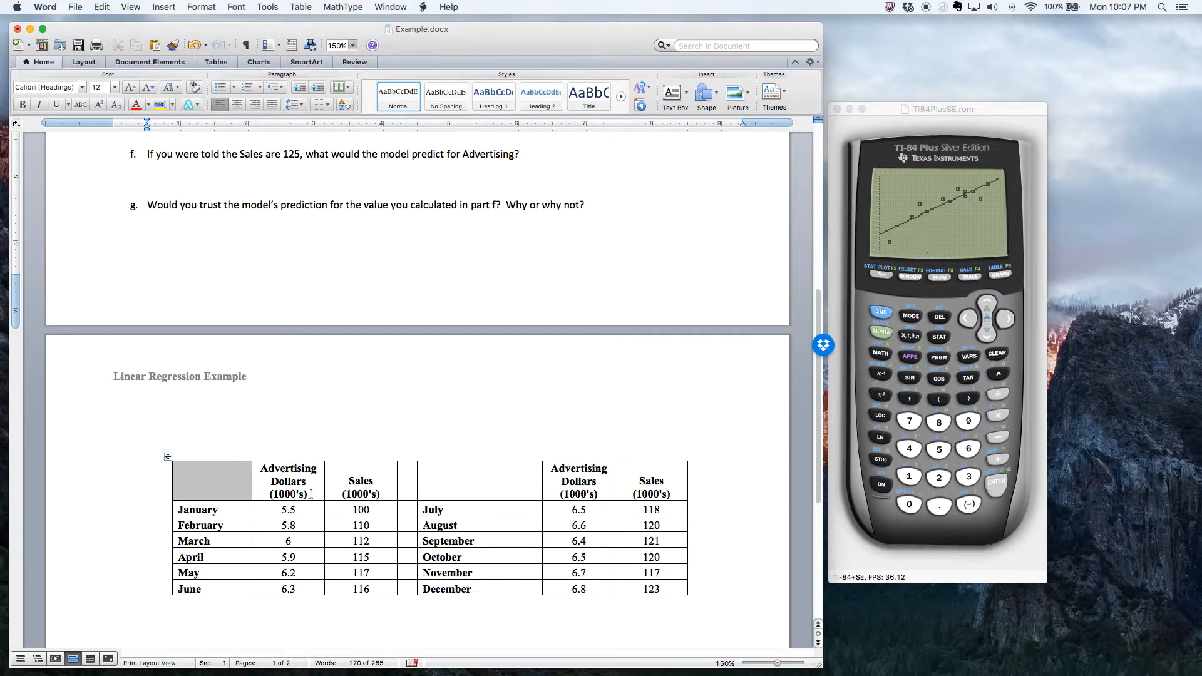
scroll(310, 494, "up", 5)
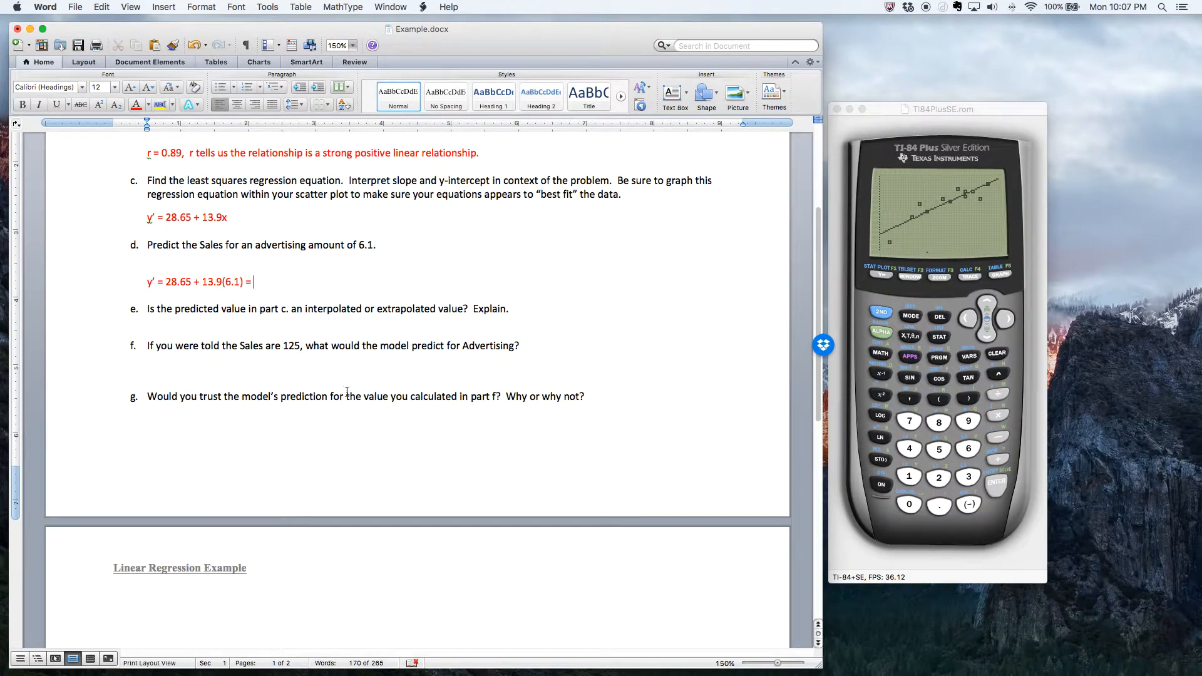
scroll(286, 362, "down", 4)
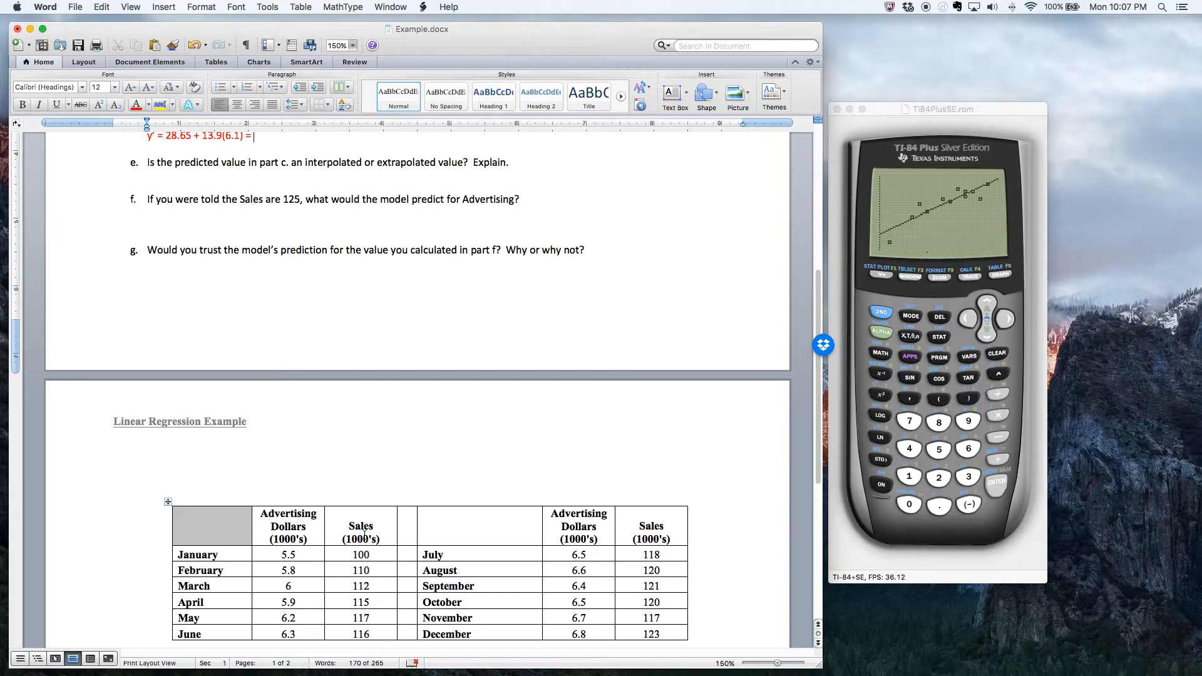
scroll(360, 537, "up", 6)
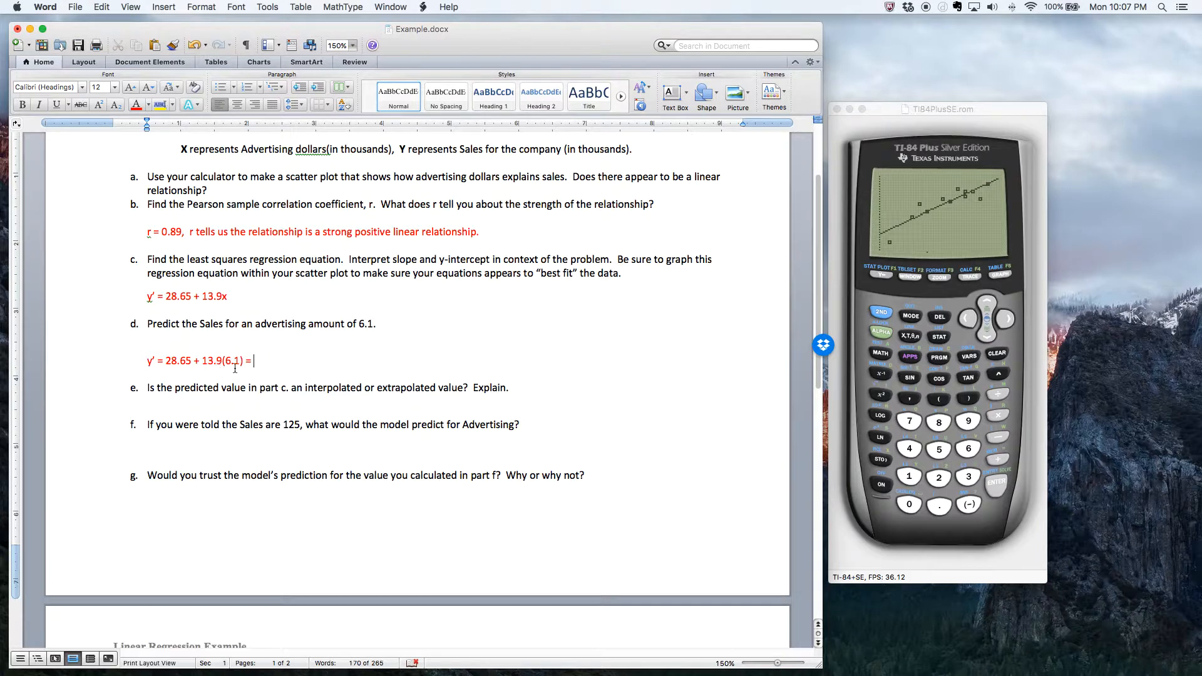
left_click(881, 316)
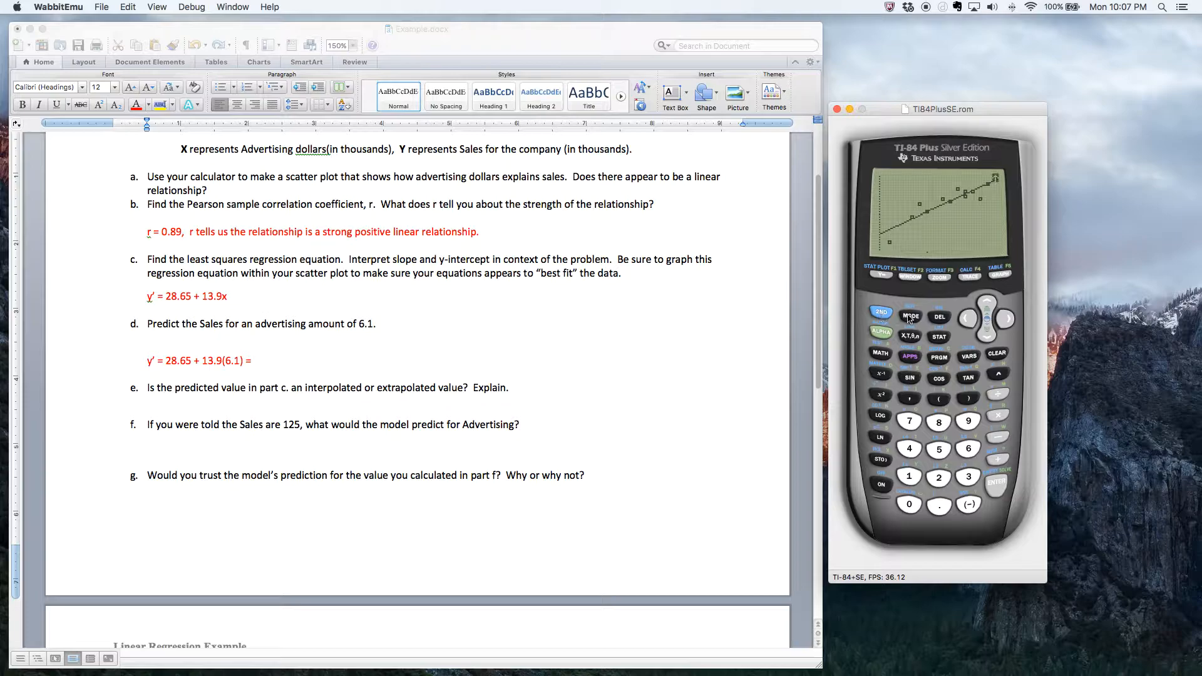
left_click(910, 316)
left_click(998, 354)
- Calculate 28.65+13.9*6.1 on the calculator's home screen
left_click(938, 477)
left_click(940, 423)
left_click(939, 505)
left_click(966, 449)
left_click(938, 450)
left_click(998, 466)
left_click(909, 476)
left_click(969, 479)
left_click(939, 506)
left_click(966, 421)
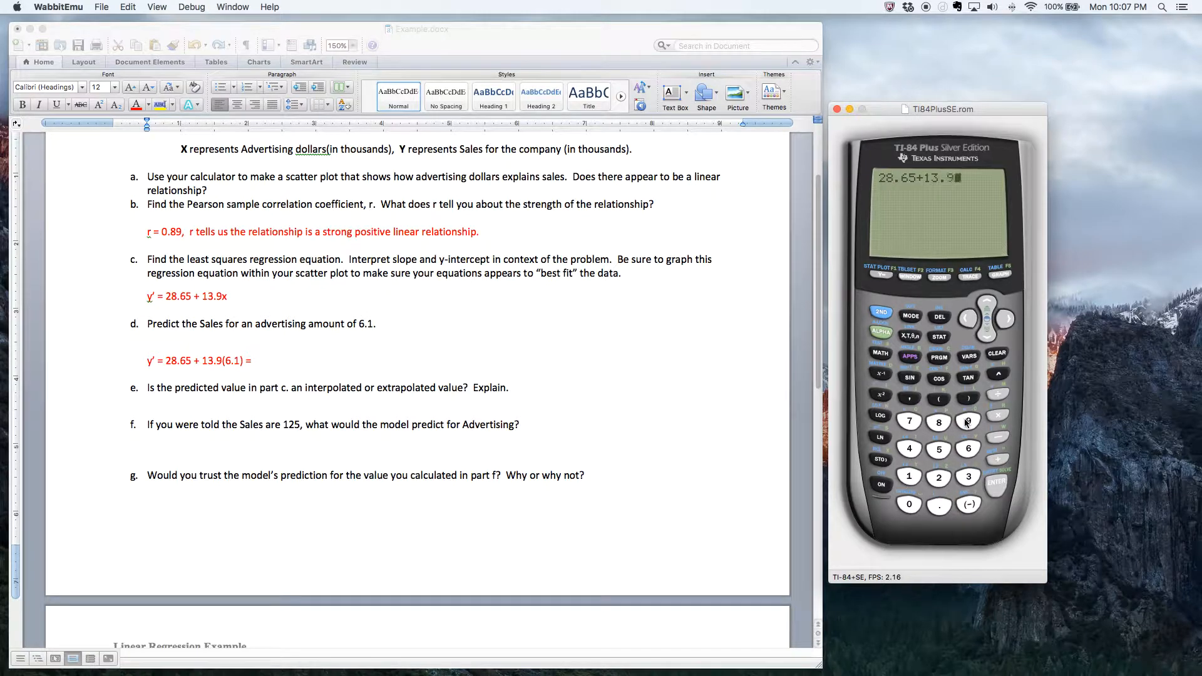
left_click(998, 415)
left_click(968, 448)
left_click(939, 506)
left_click(907, 480)
left_click(998, 484)
- Return to the Word document and complete the part d equation with the result 113.44
left_click(260, 361)
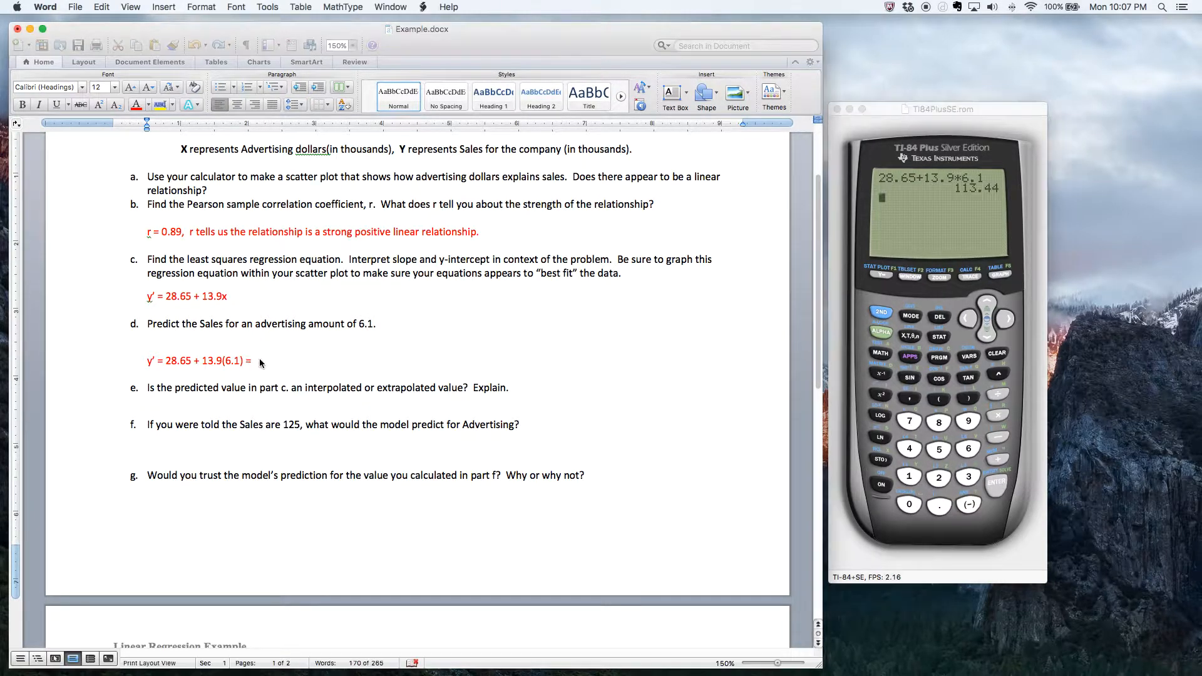
type("11")
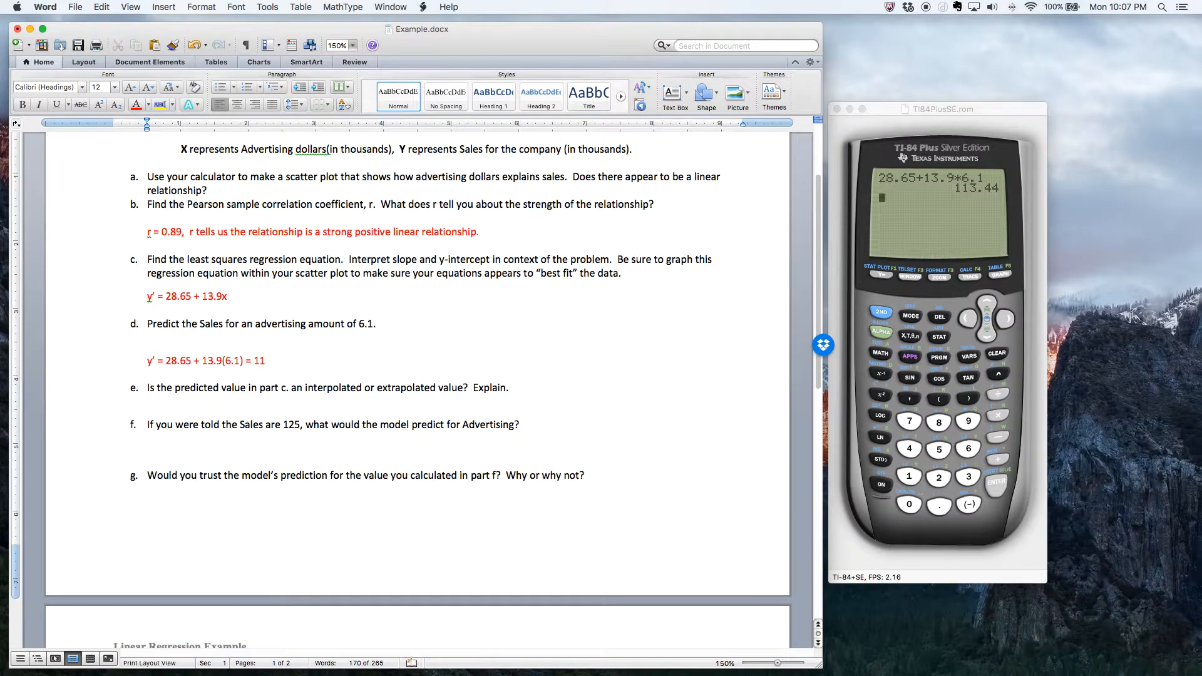
type("3.44")
- Add the predicted sales in dollars, $113,440, on the same line after the part d equation
type("13 ")
type("440")
key("Left")
key("Left")
key("Left")
key("BackSpace")
type(",")
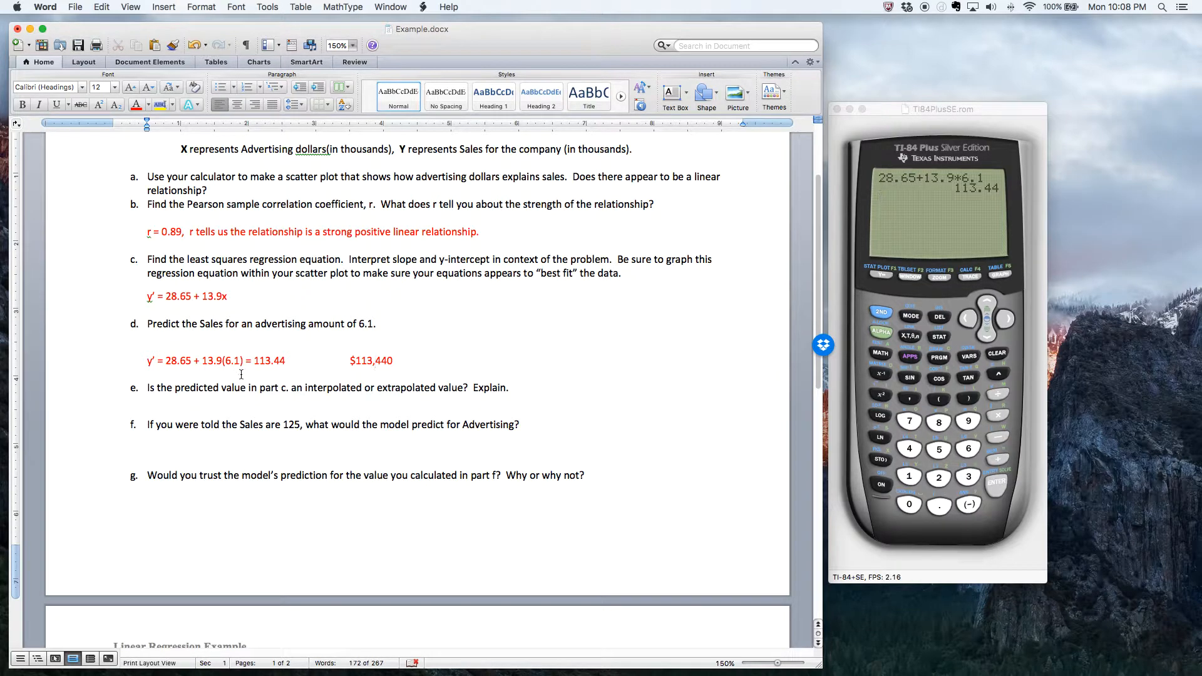
- Switch back to the WabbitEmu calculator, redisplay the regression graph and start the value calculation on it
scroll(279, 392, "down", 3)
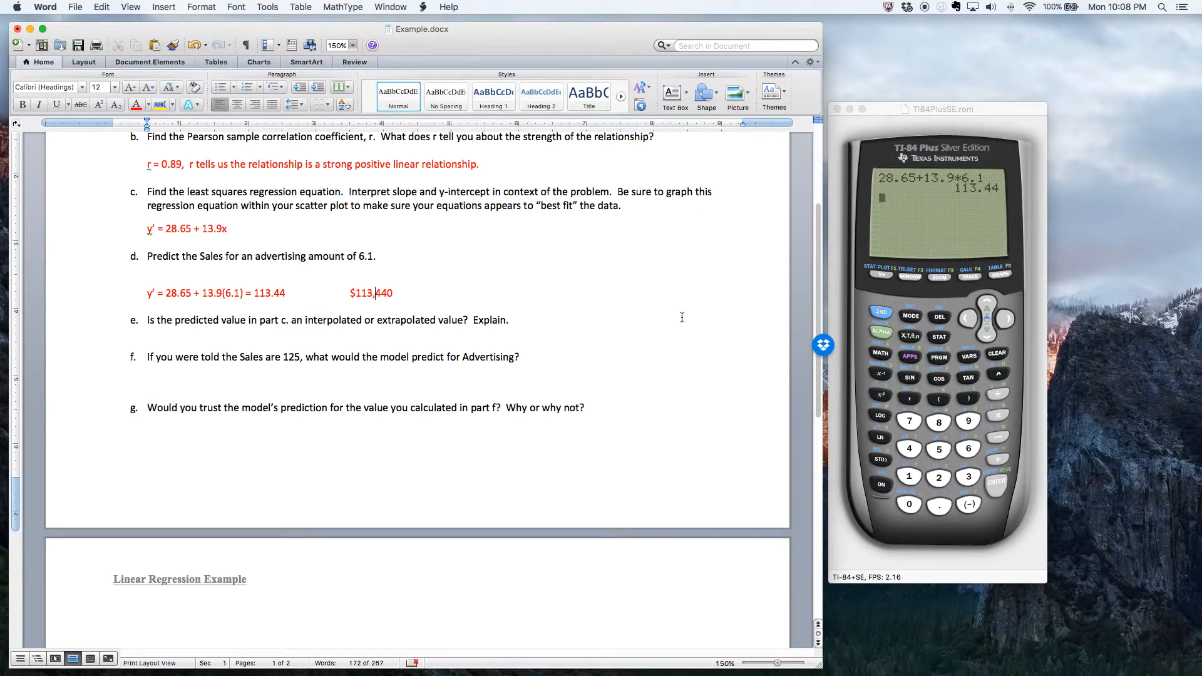
left_click(1005, 278)
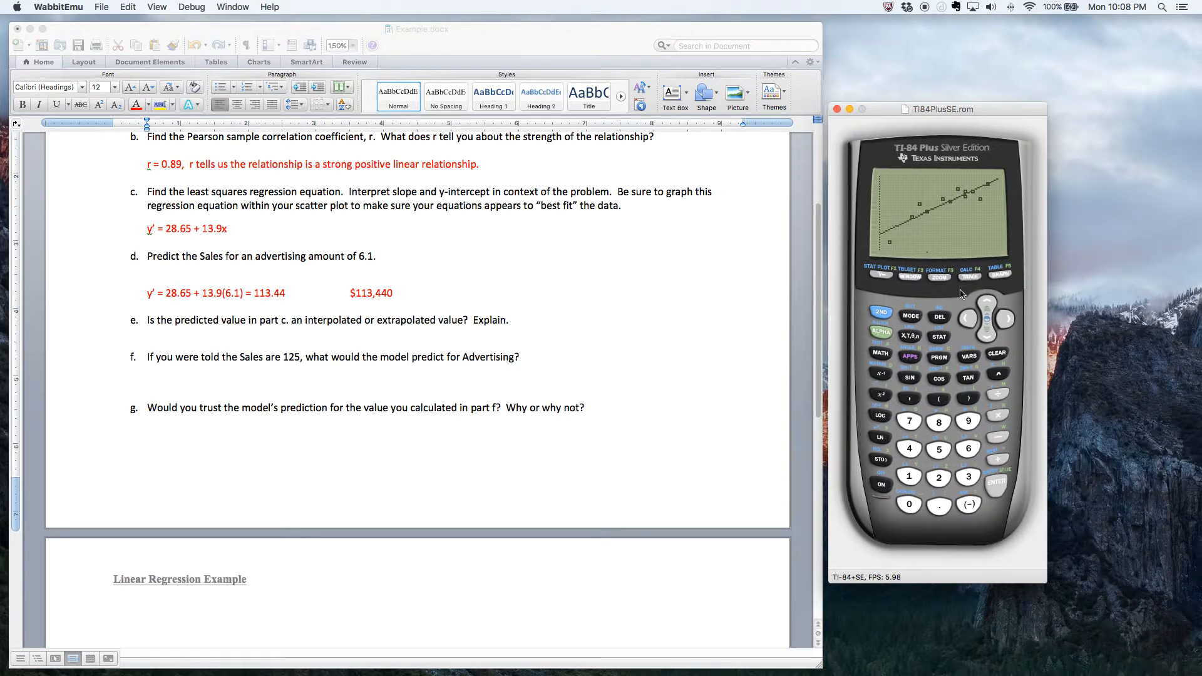
left_click(880, 311)
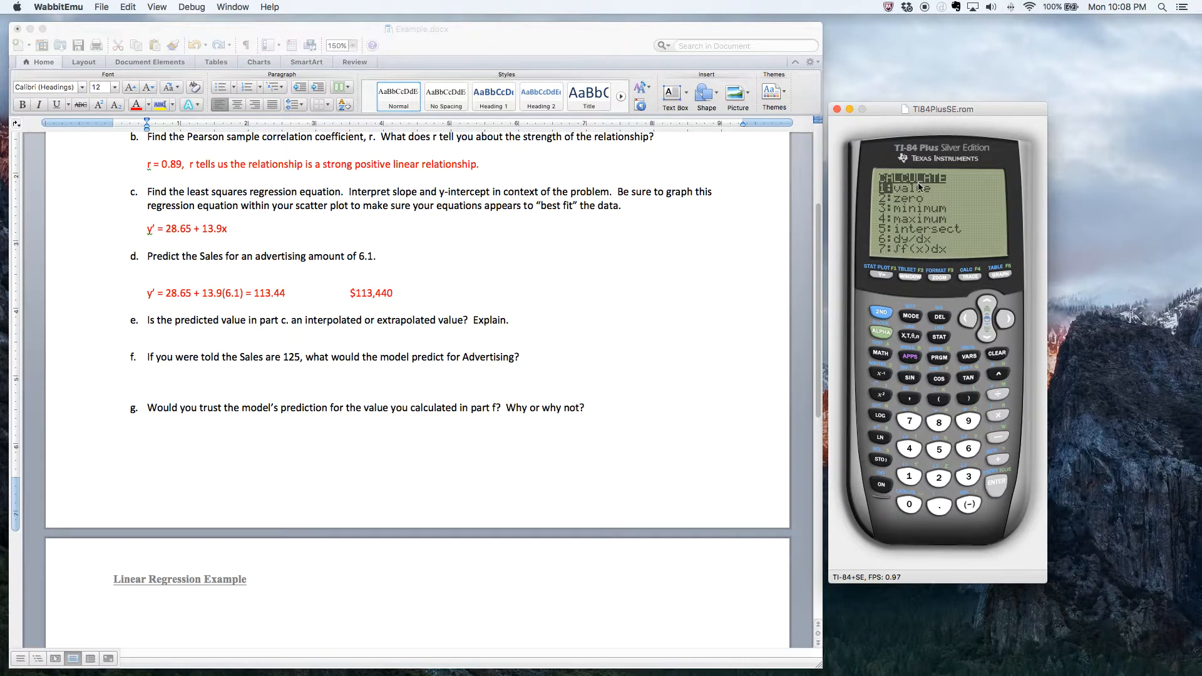
left_click(911, 477)
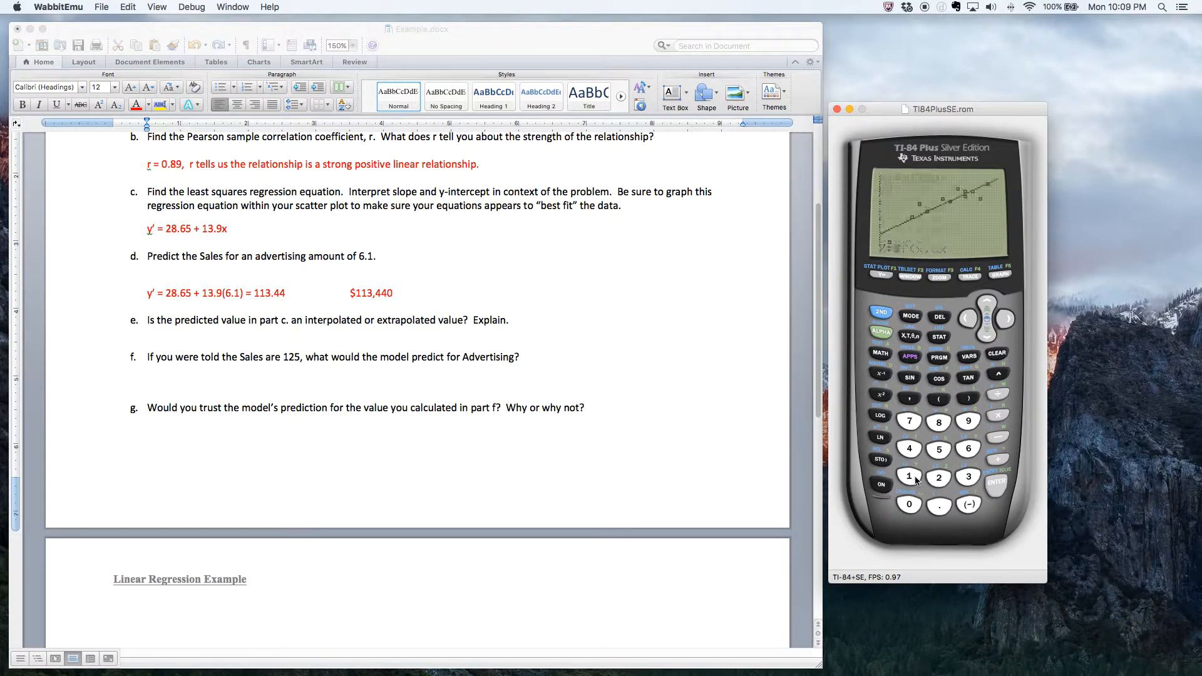
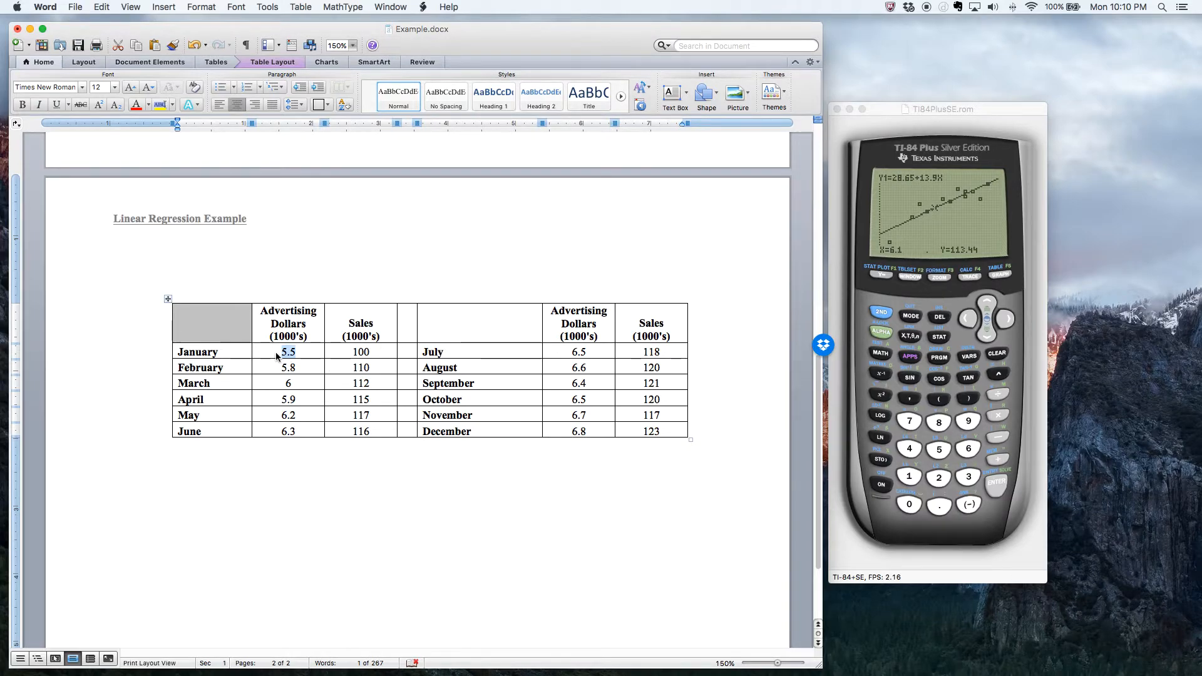
- Compare the 6.1 advertising amount from part d with the Advertising Dollars values in the monthly data table
scroll(583, 423, "up", 1)
scroll(583, 424, "up", 10)
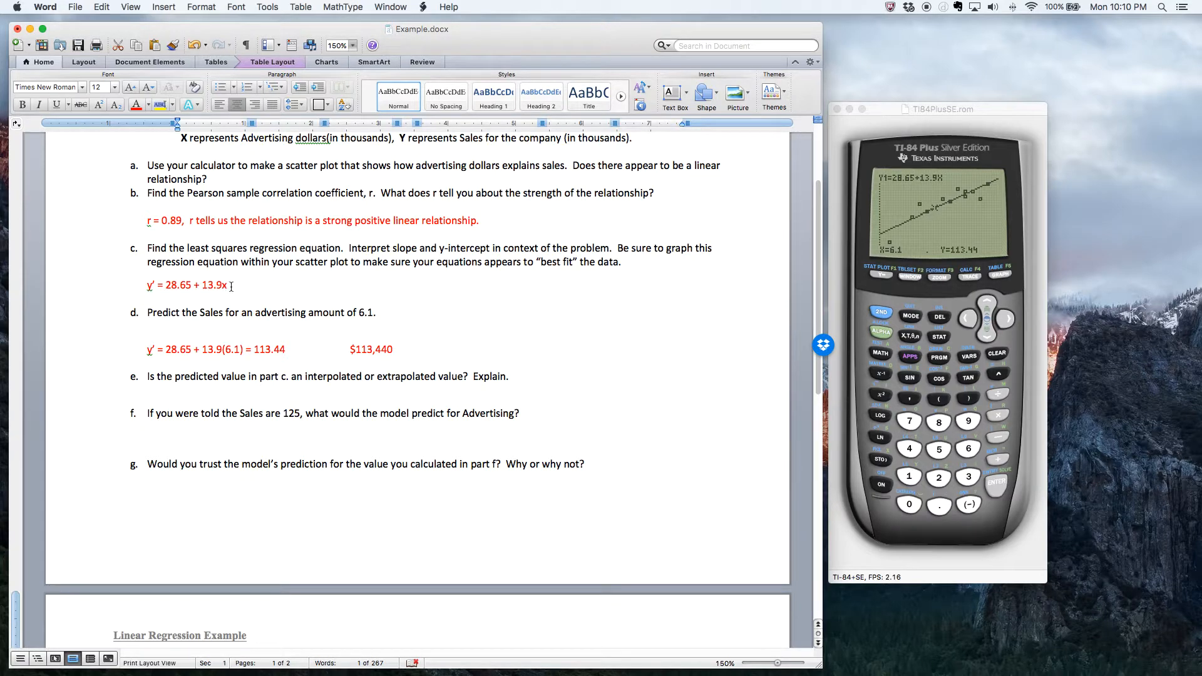
scroll(525, 341, "down", 10)
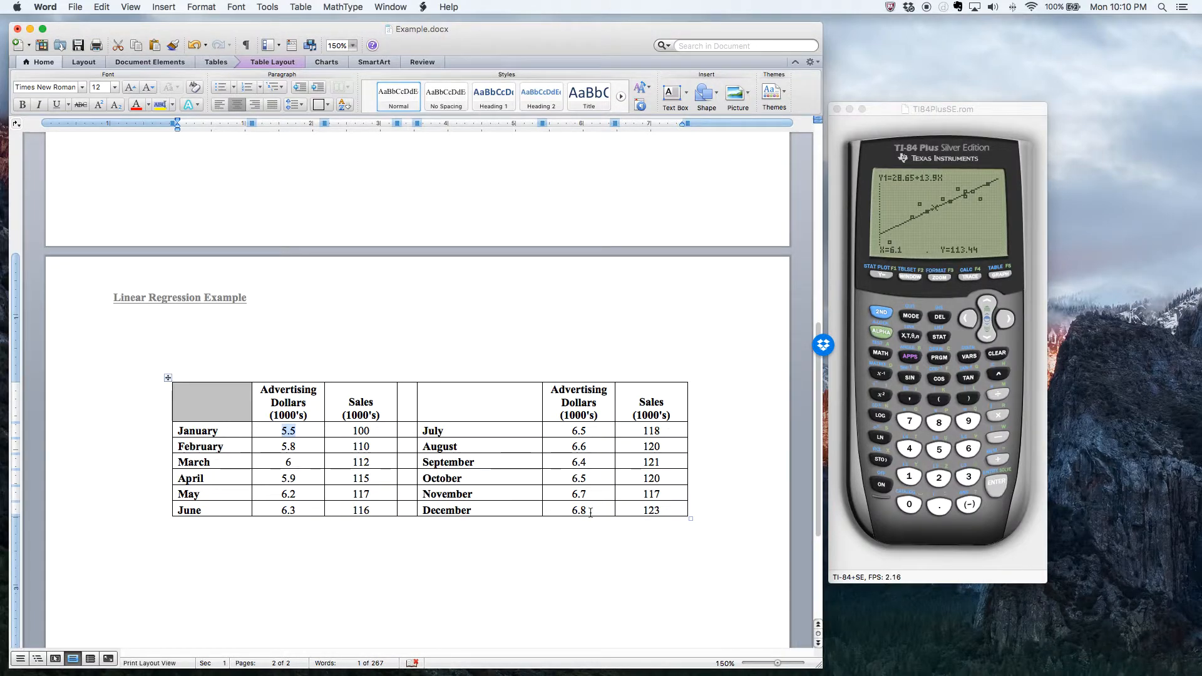
scroll(484, 421, "up", 8)
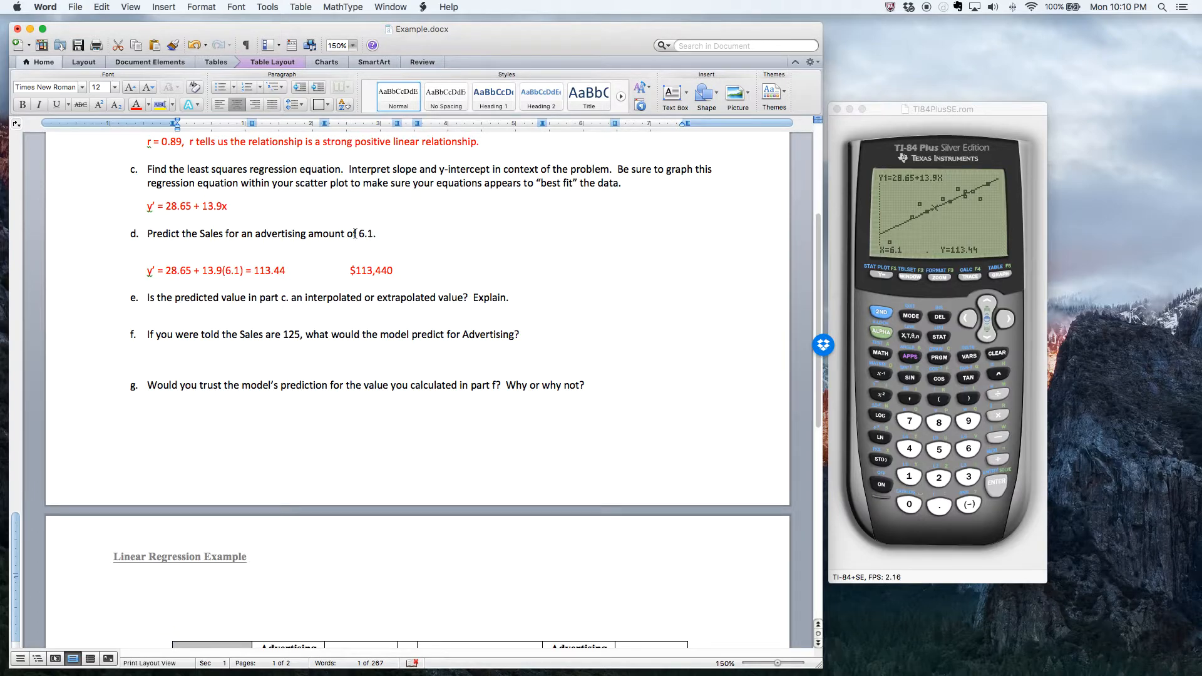
scroll(406, 281, "down", 6)
double_click(290, 487)
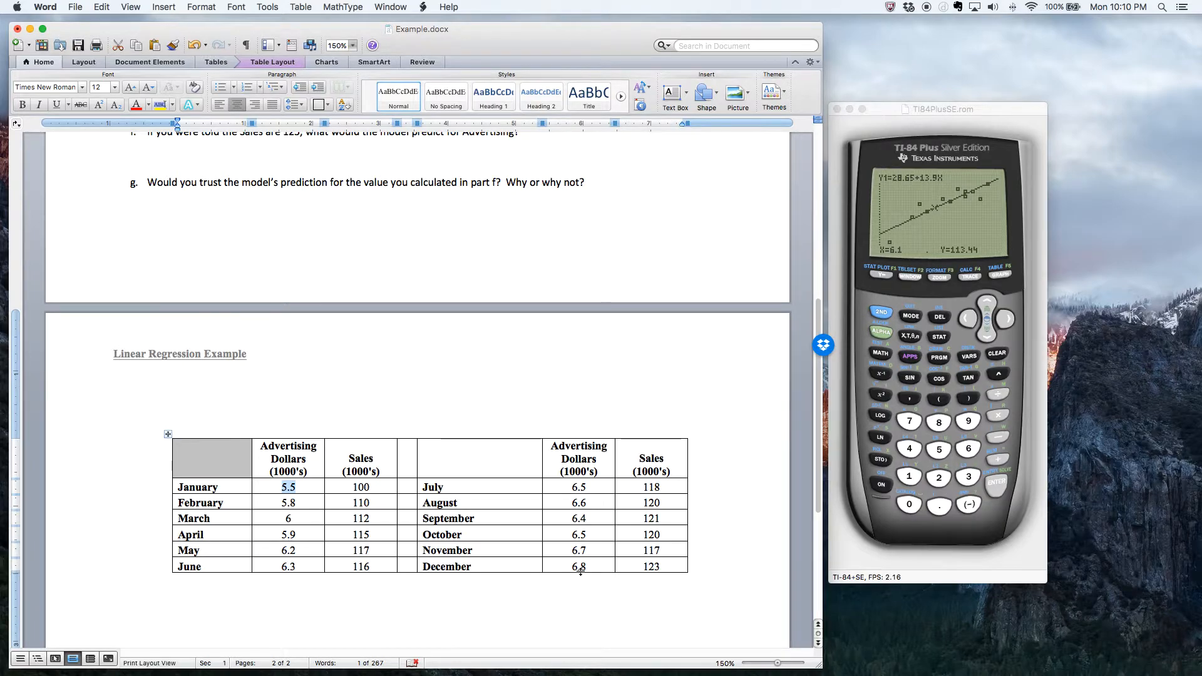
scroll(580, 571, "up", 5)
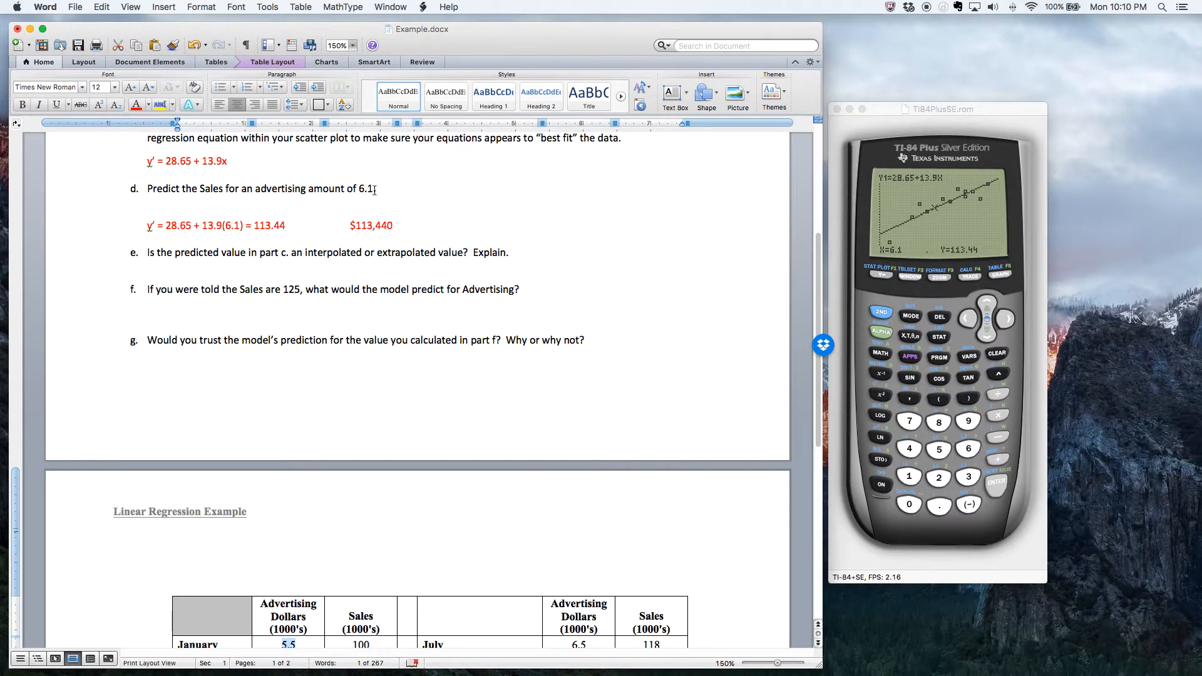
scroll(526, 460, "down", 6)
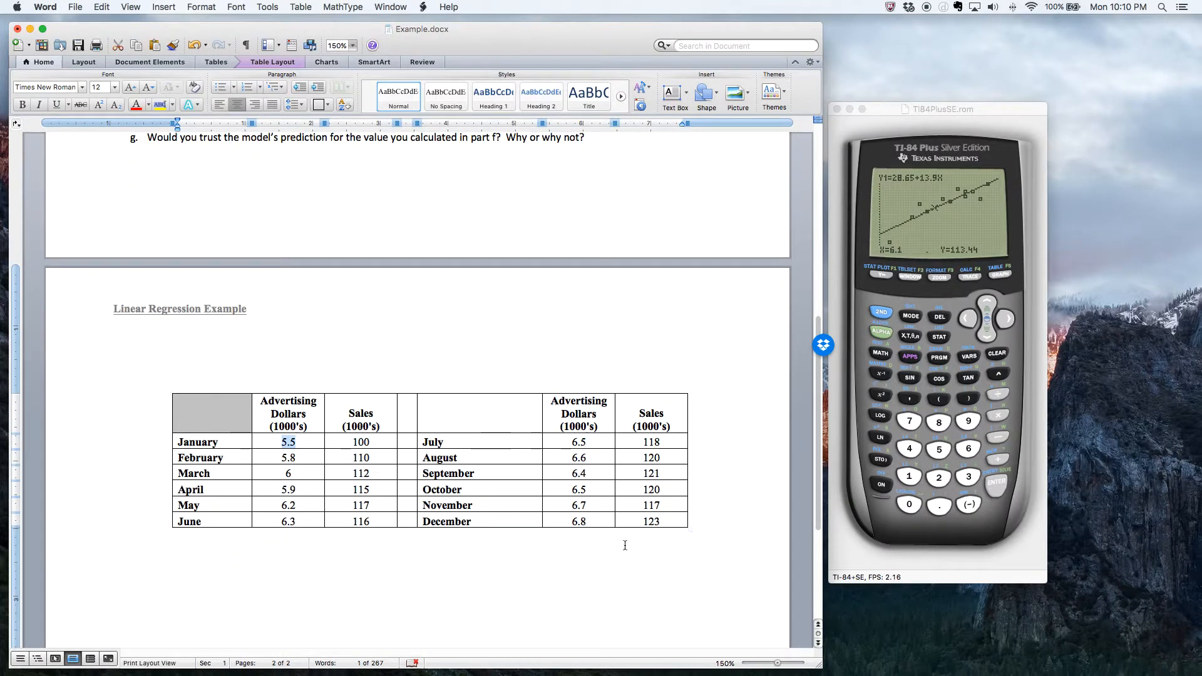
scroll(625, 545, "up", 7)
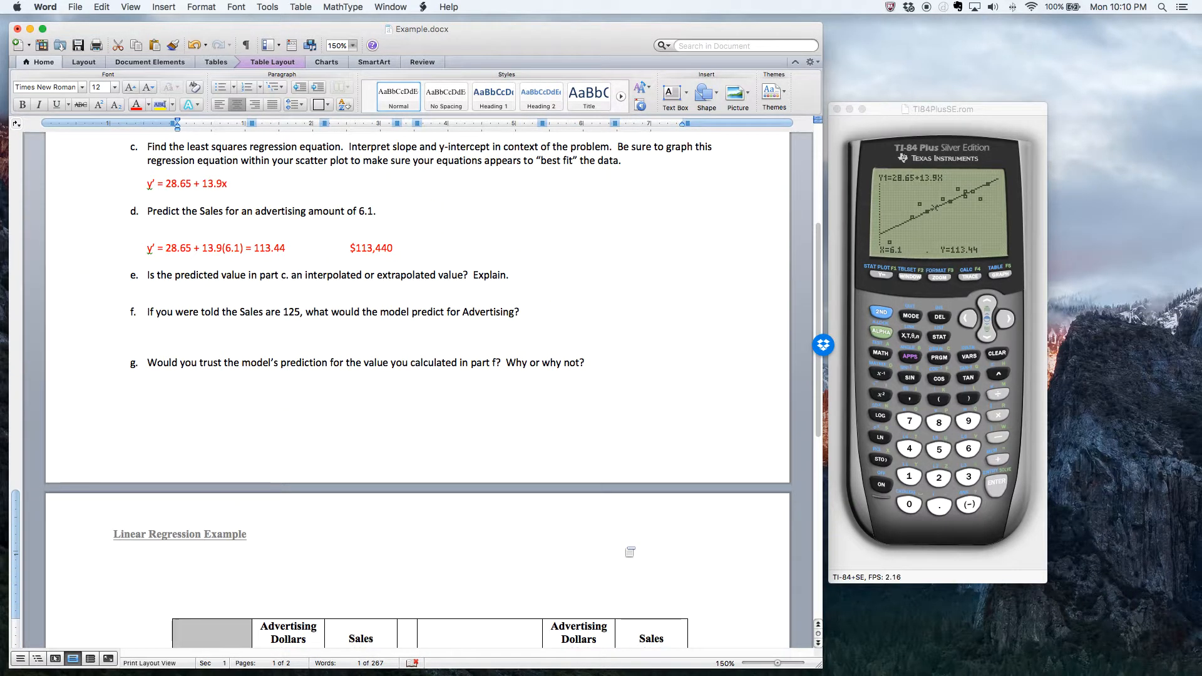
- Answer part e in red with "It is interpolated since 6.1 lies within the given x-values."
left_click(152, 291)
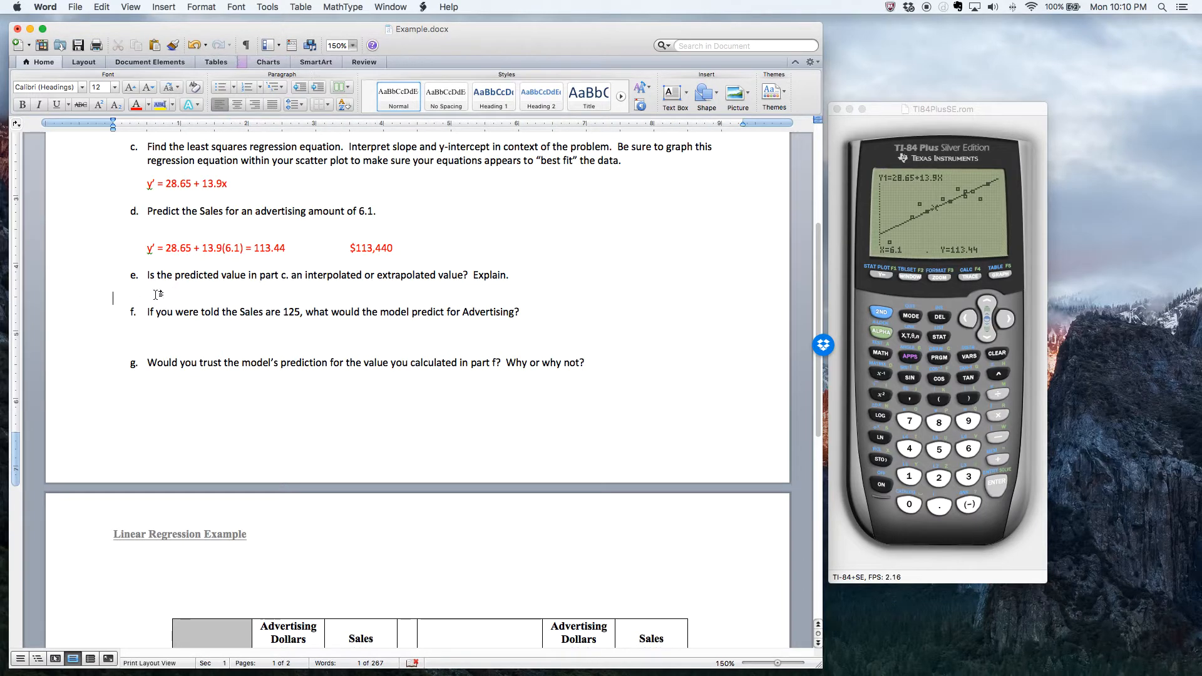
left_click(134, 104)
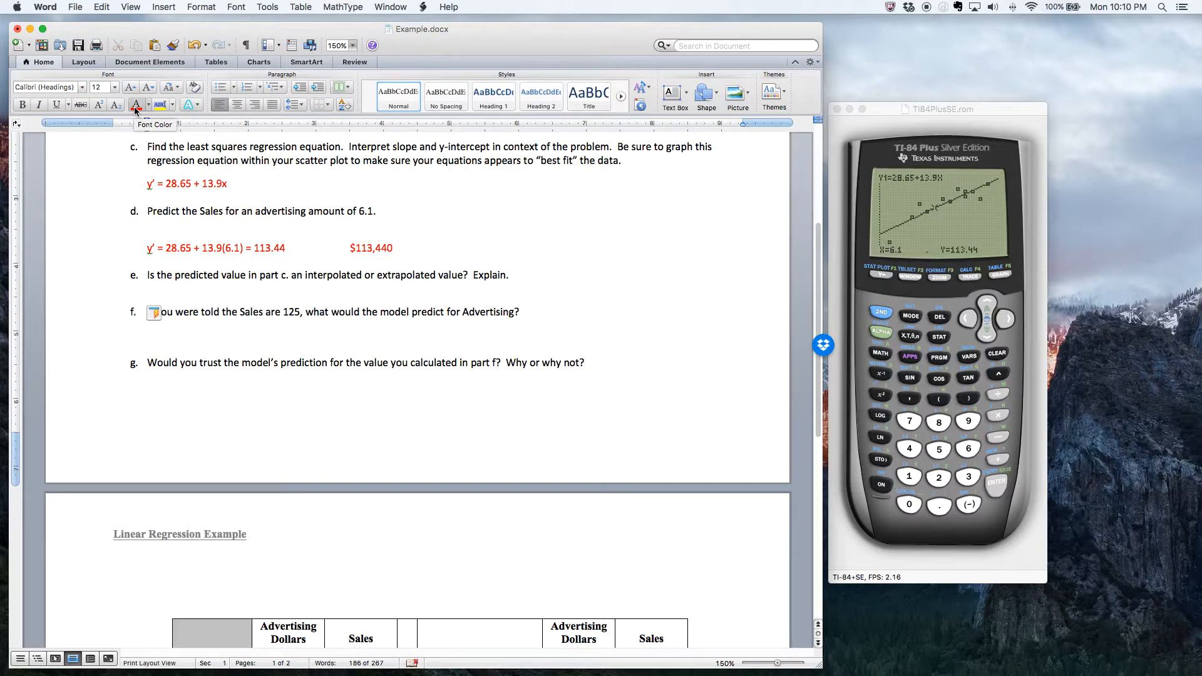
type("It is interpolated")
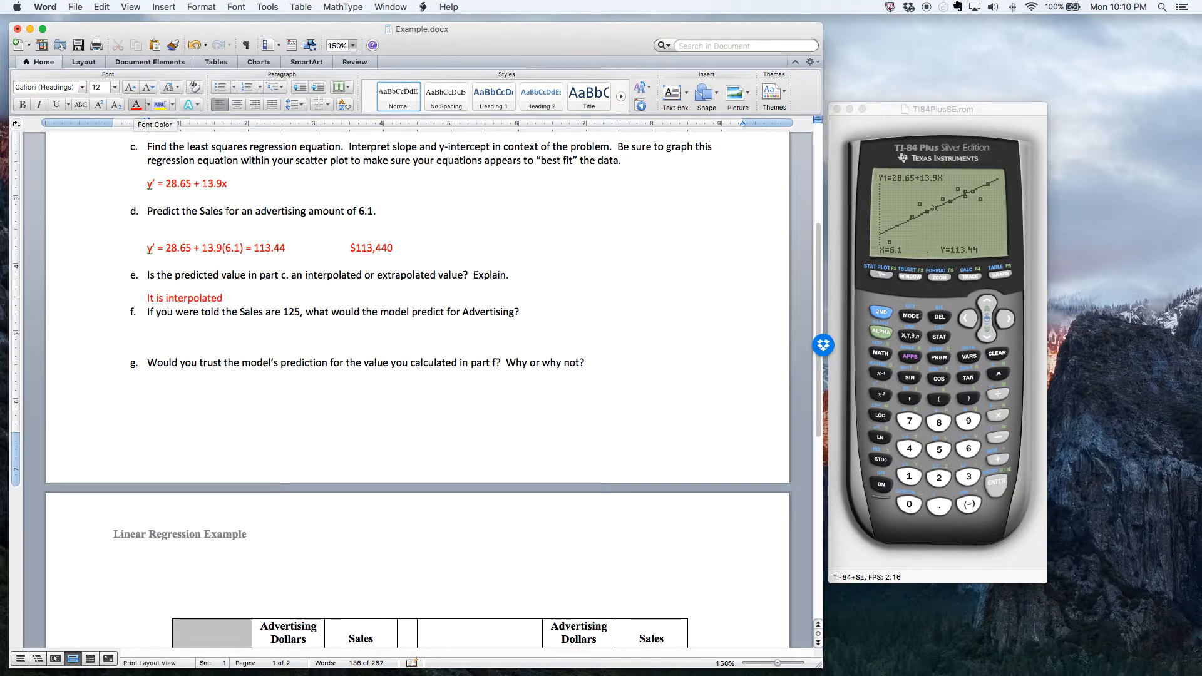
type(" since")
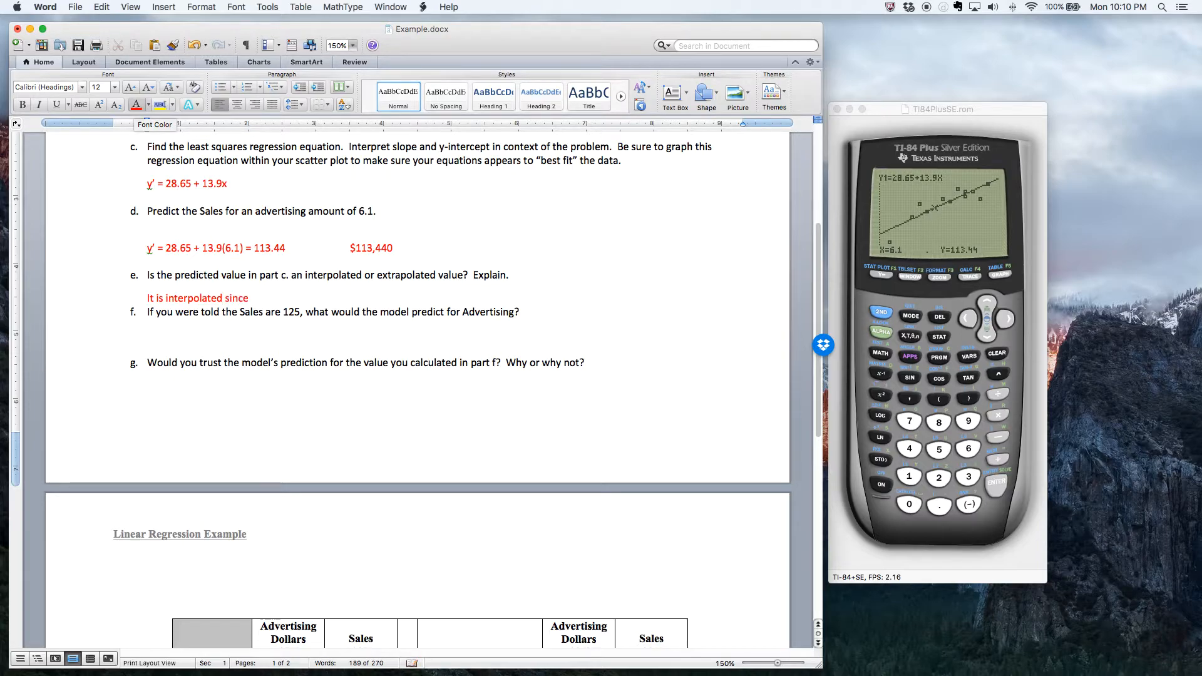
type(" 6.1 lies within the given x-values.")
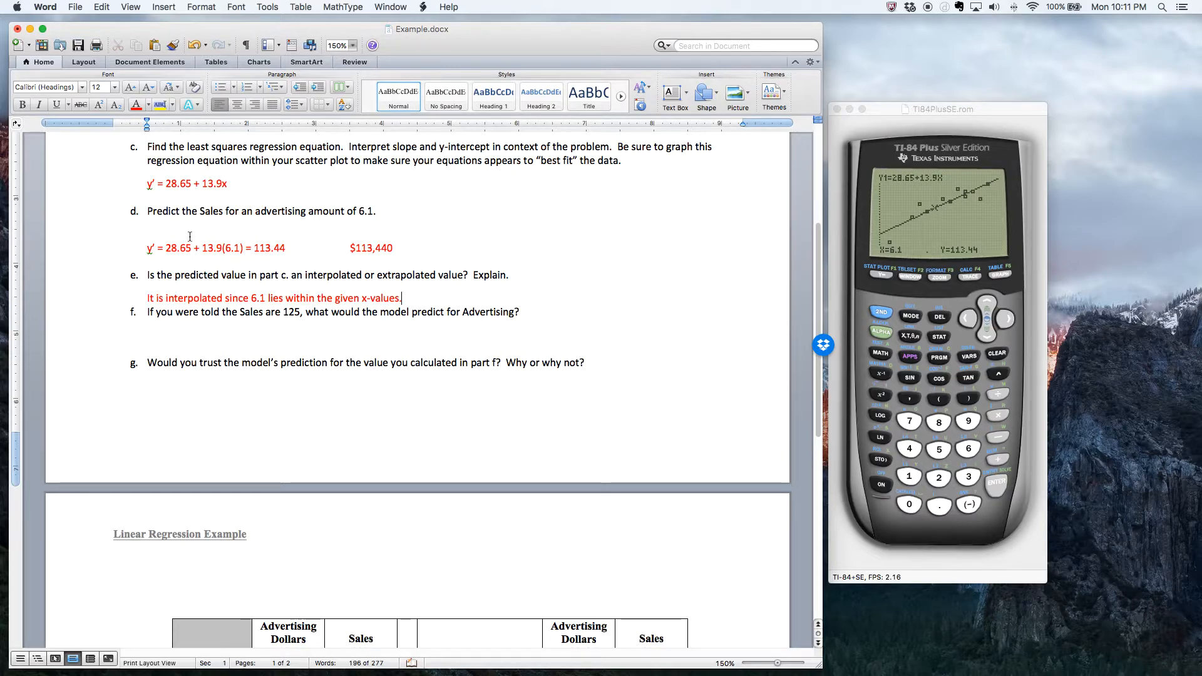
- Copy the regression equation y' = 28.65 + 13.9x from part c into the answer space under part f
left_click(156, 348)
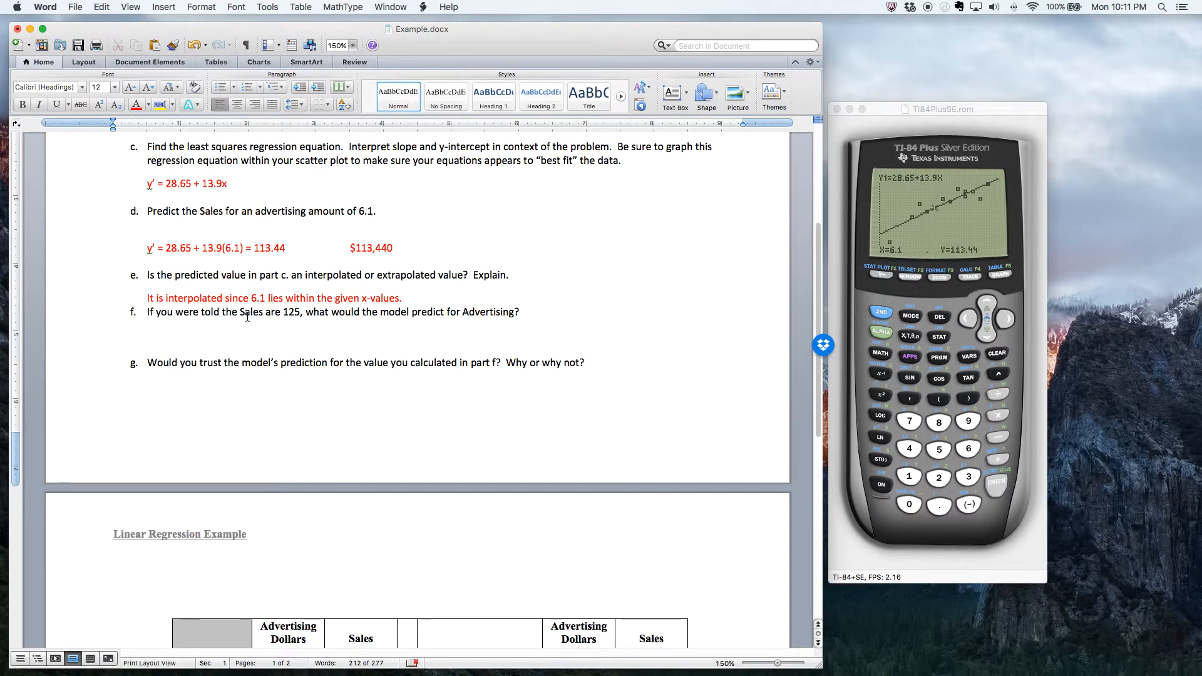
left_click_drag(239, 311, 309, 328)
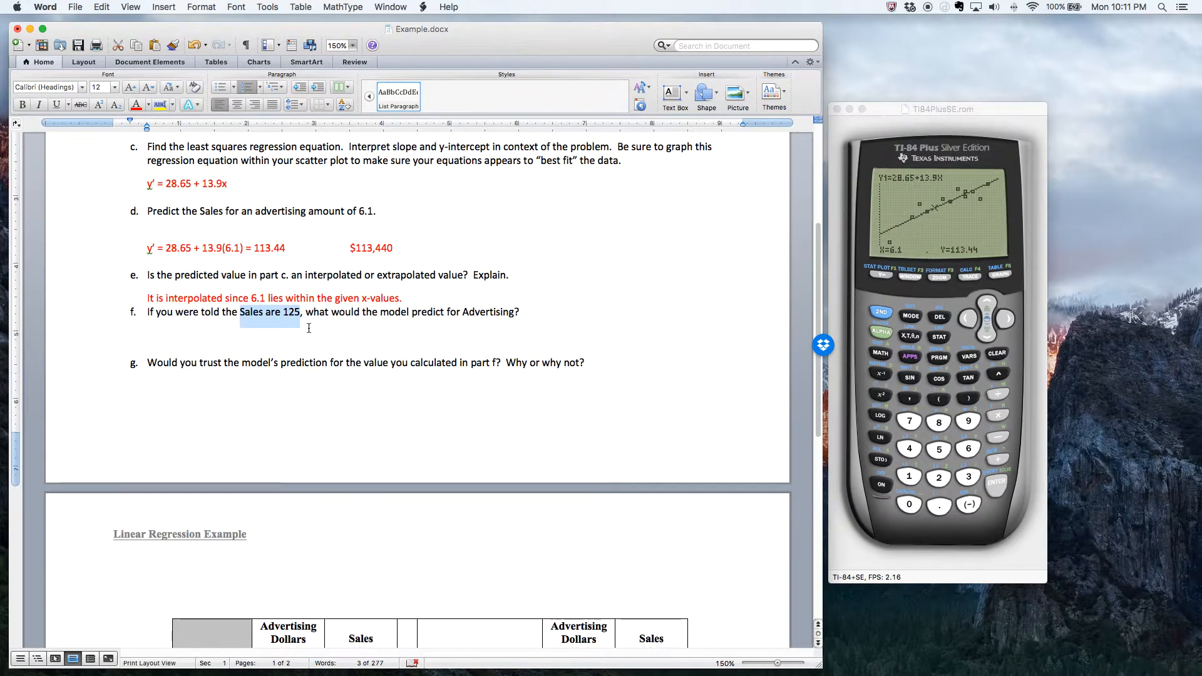
scroll(330, 341, "down", 5)
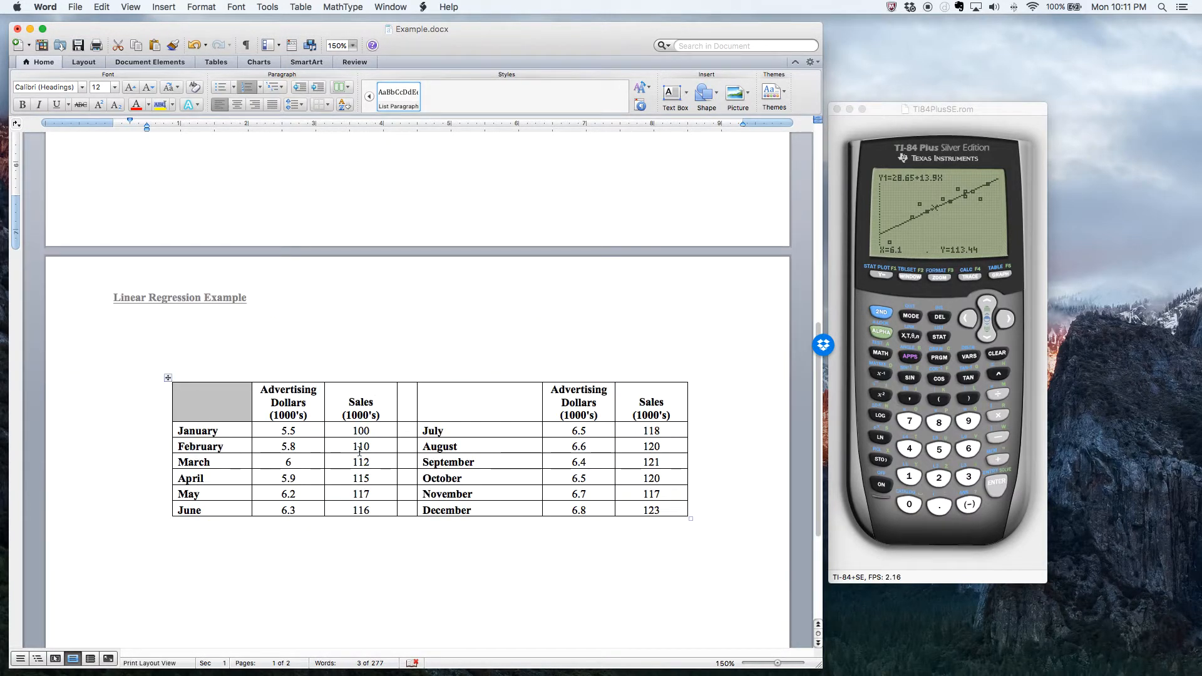
scroll(347, 490, "up", 5)
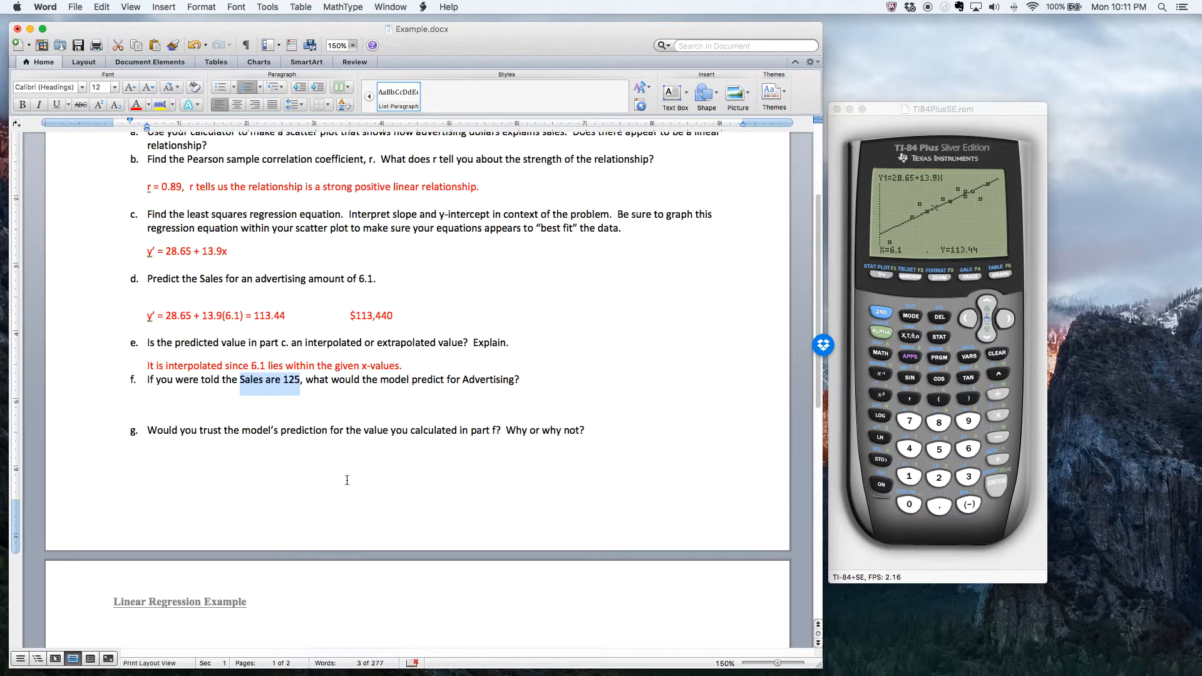
left_click_drag(147, 264, 226, 267)
key("super+c")
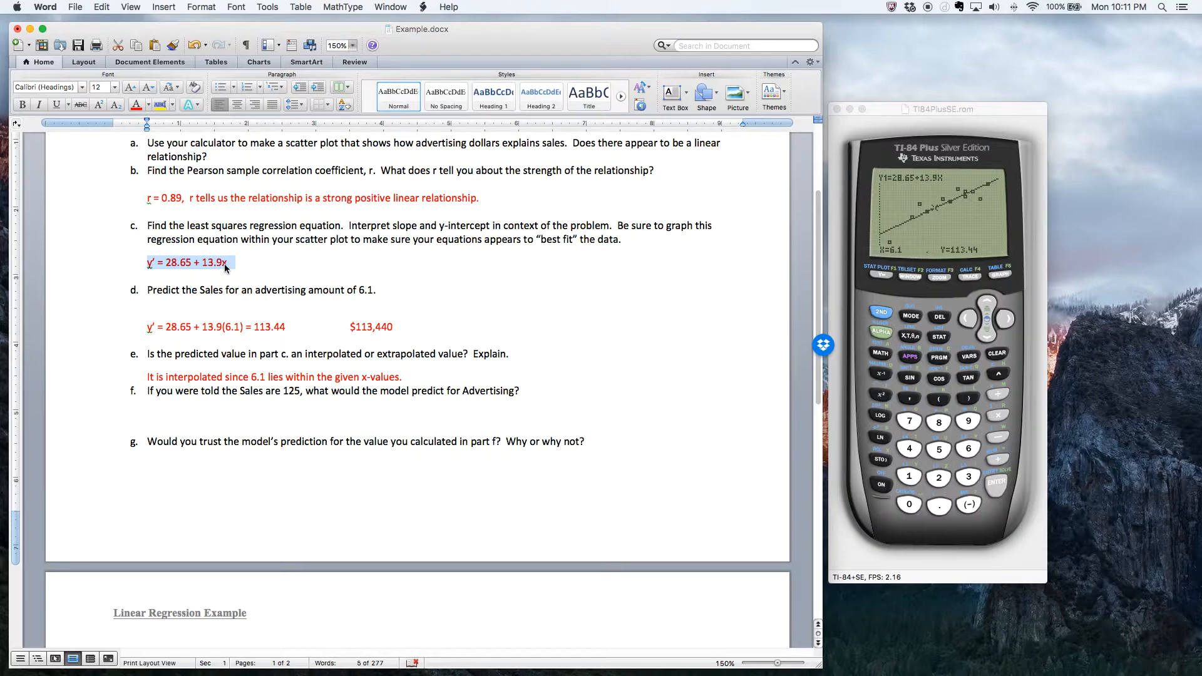
left_click(174, 414)
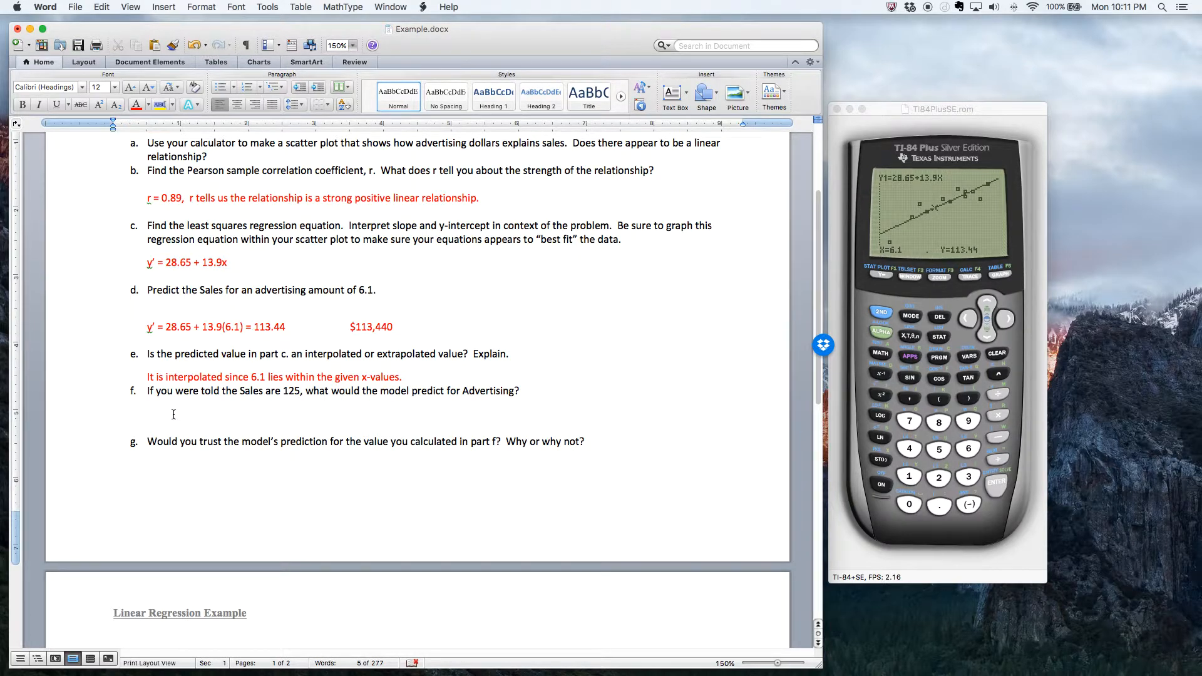
key("super+v")
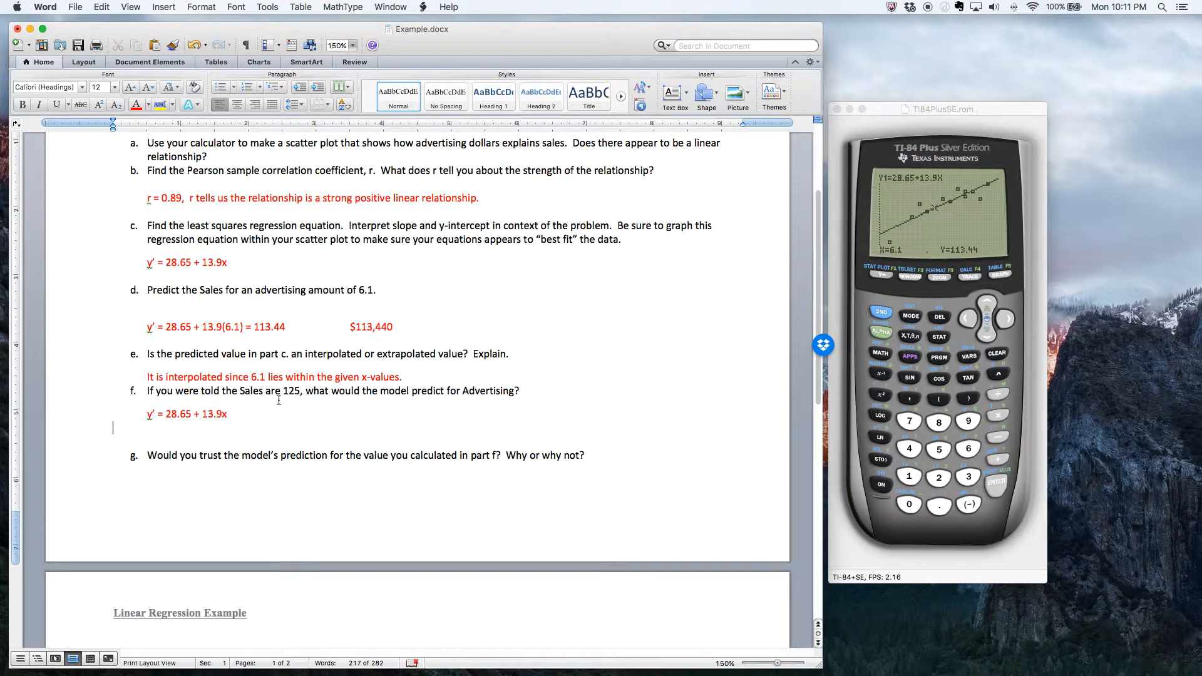
- Paste a second copy of the equation below the first and replace its y' with 125
left_click(150, 434)
key("super+v")
double_click(149, 428)
type("125")
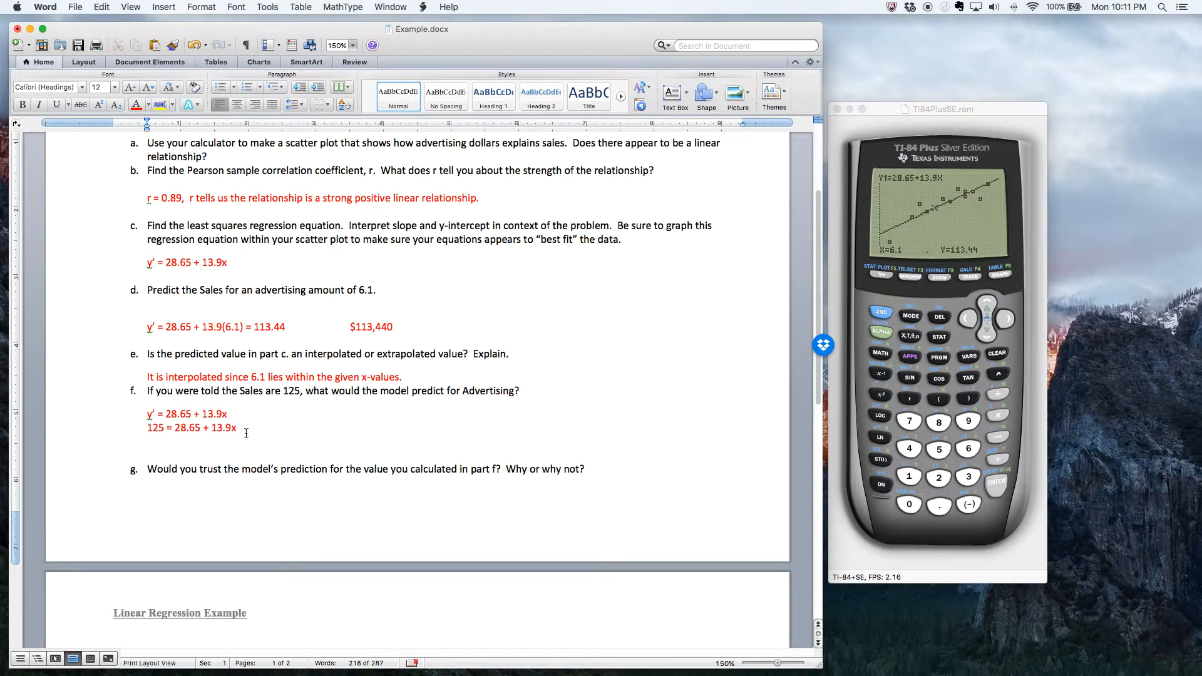
- Add a line below the 125 equation showing -28.65 twice, once for each side of the equation
left_click(160, 441)
type("-28.")
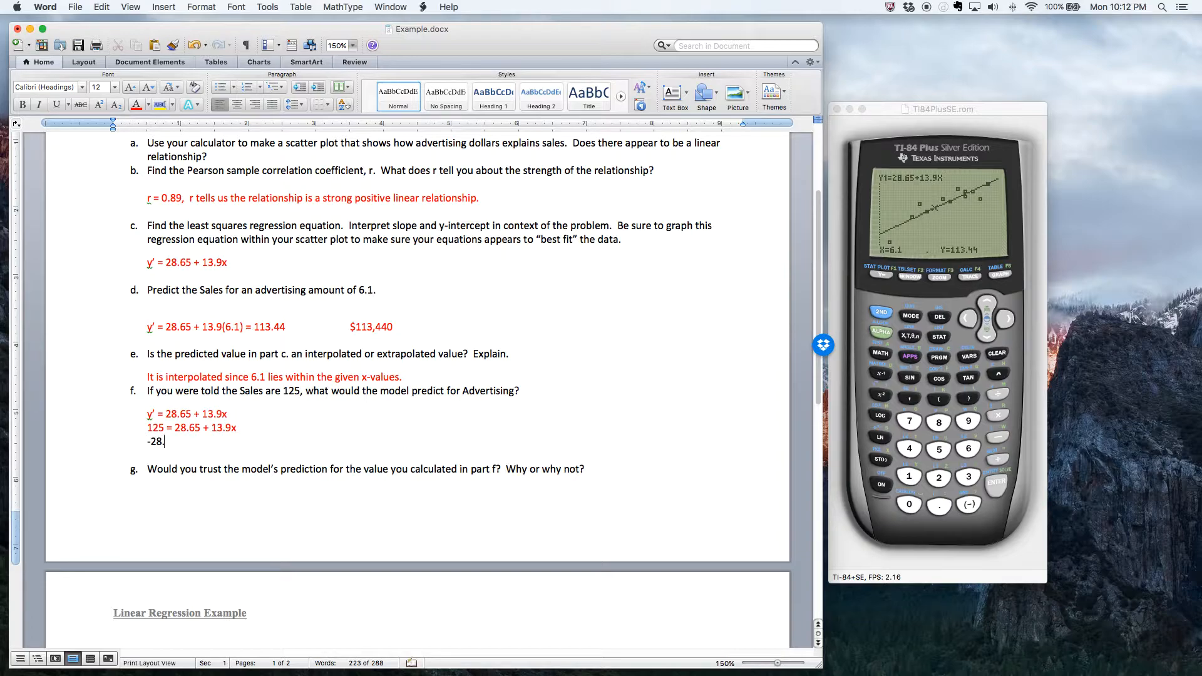
type("65   -28.65")
- Adjust the spacing so each -28.65 lines up beneath its side of the 125 equation, and start a new line below
key("Left")
key("Left")
key("Left")
key("BackSpace")
key("Right")
key("Up")
key("Right")
key("Right")
key("Right")
key("Right")
key("Down")
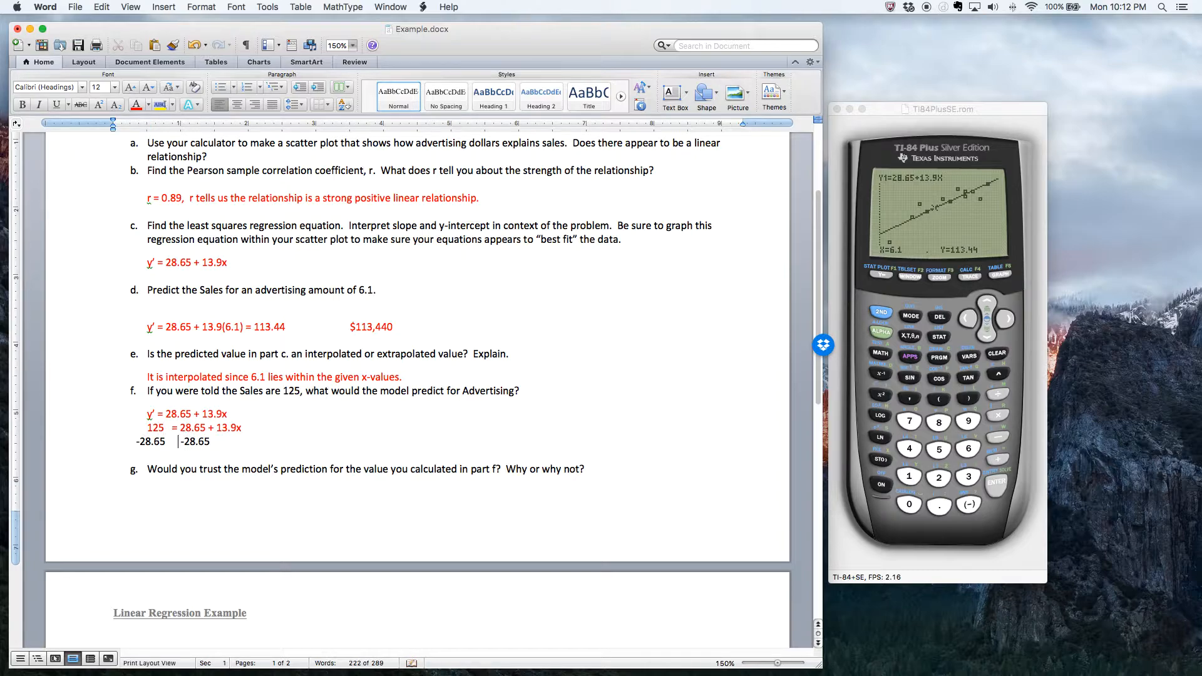
key("BackSpace")
left_click(223, 440)
key("Return")
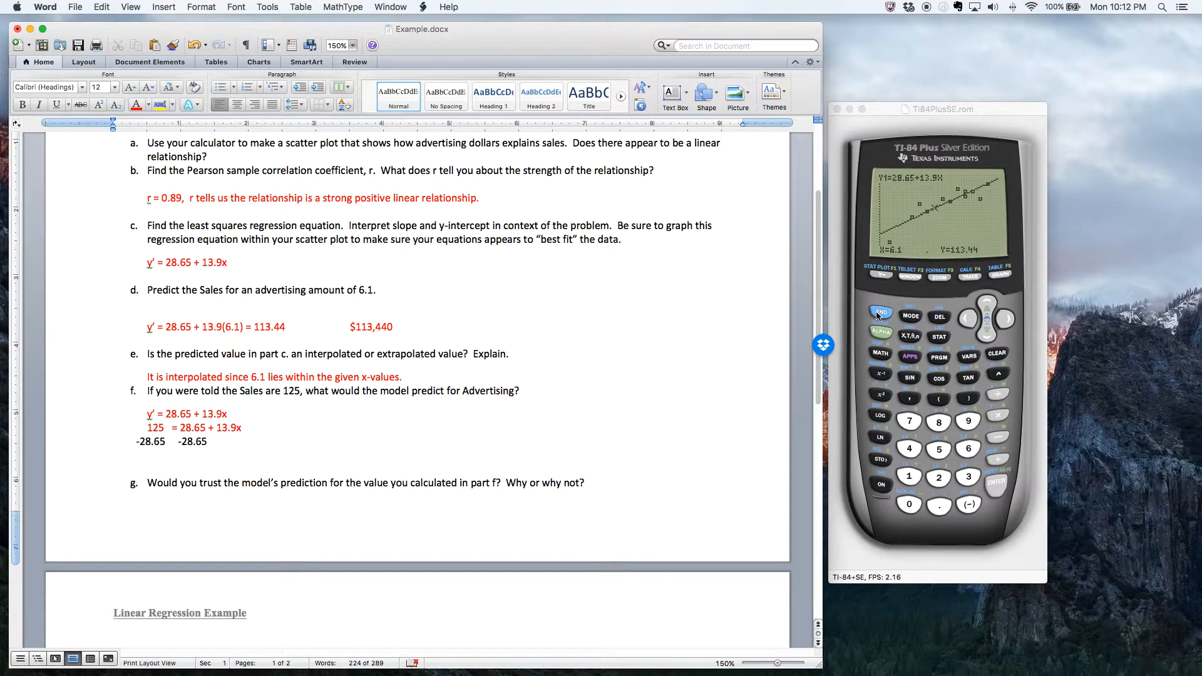
- Switch to the WabbitEmu calculator's home screen, calculate 125-28.65, and enter 96.35 on the next line
left_click(909, 316)
left_click(880, 312)
left_click(910, 316)
left_click(905, 477)
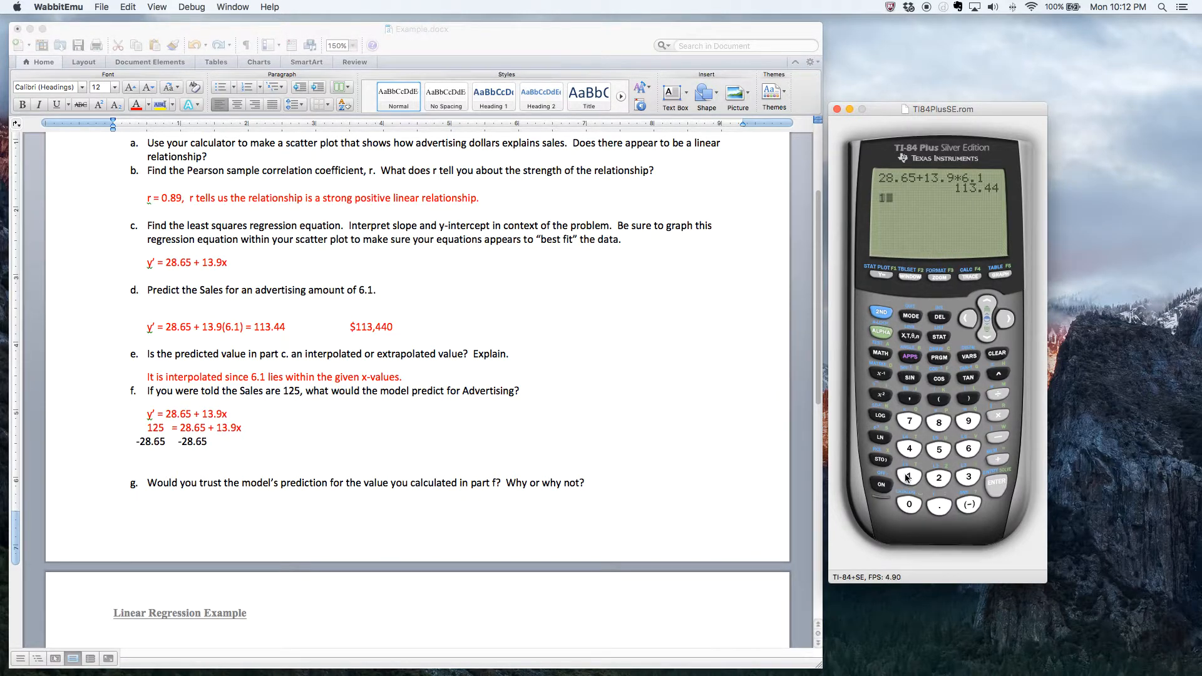
left_click(938, 477)
left_click(939, 452)
left_click(1001, 439)
left_click(941, 480)
left_click(939, 423)
left_click(938, 511)
left_click(970, 448)
left_click(948, 456)
left_click(995, 482)
type("96.35")
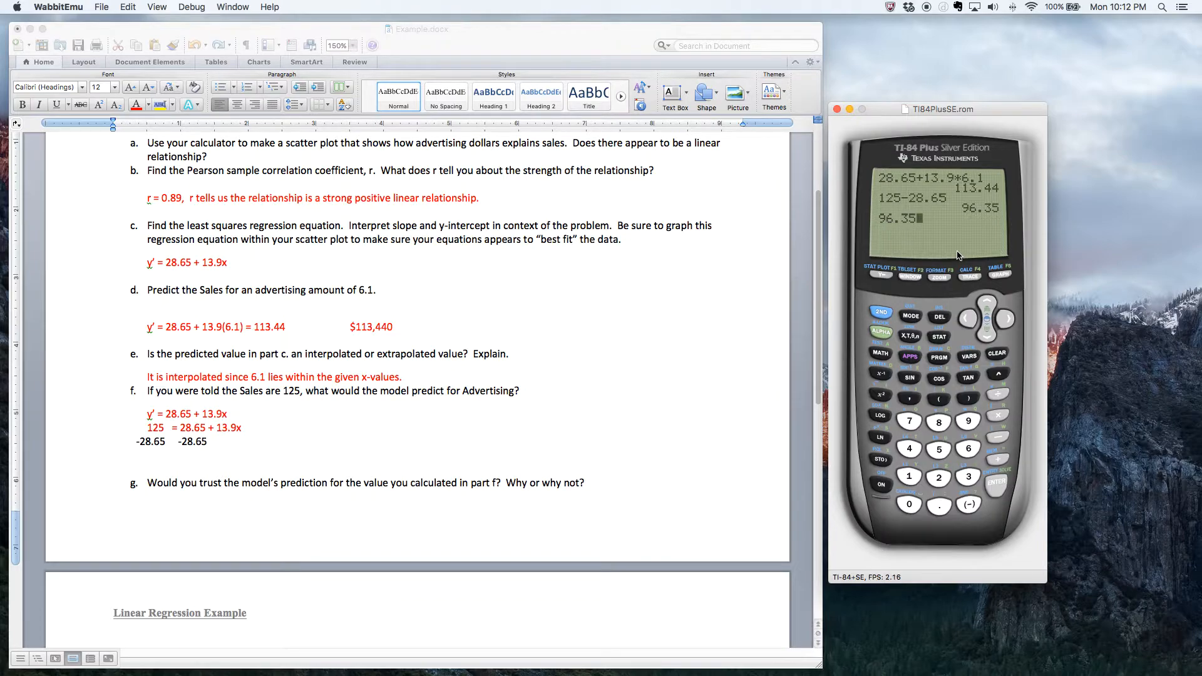
- Return to the Word document and write 96.35 = 13.9x below the subtraction line in part f
left_click(154, 457)
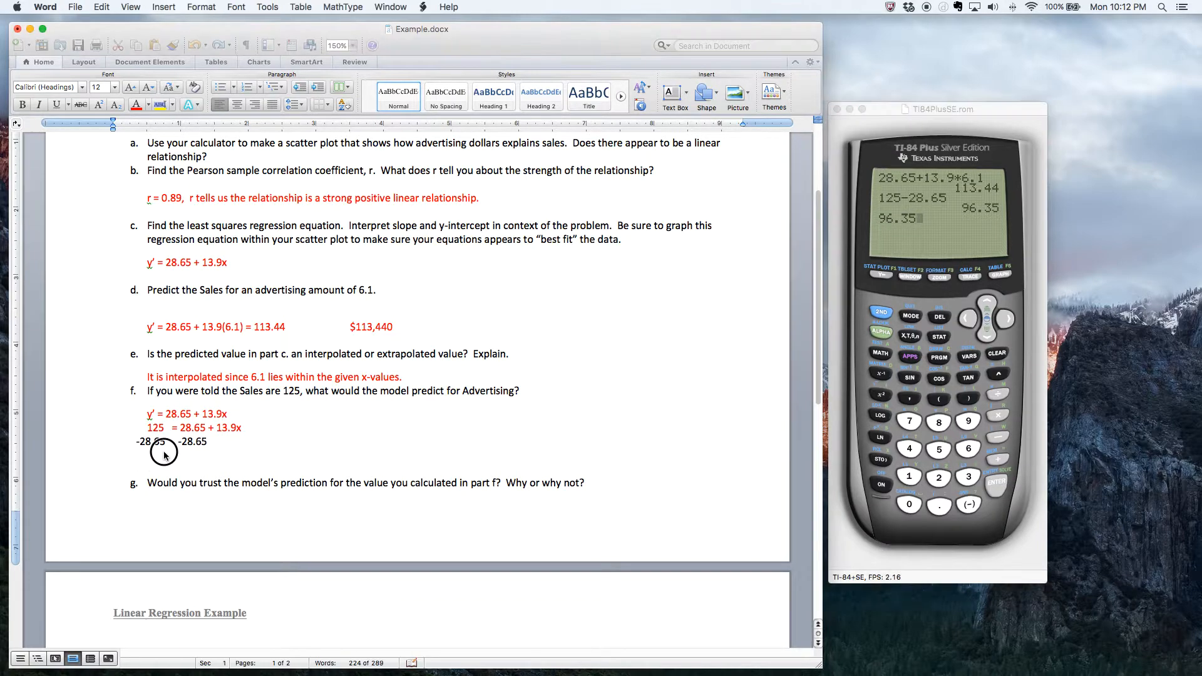
key("Tab")
type("9")
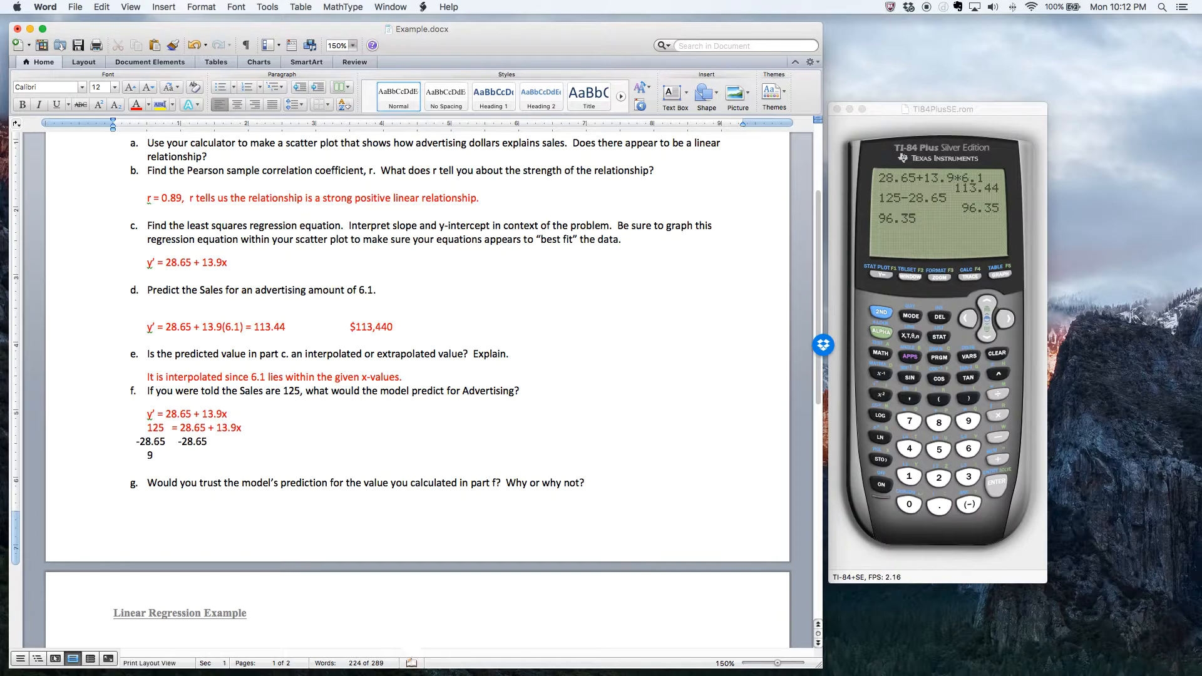
type("6.35 = 13.9x")
key("Return")
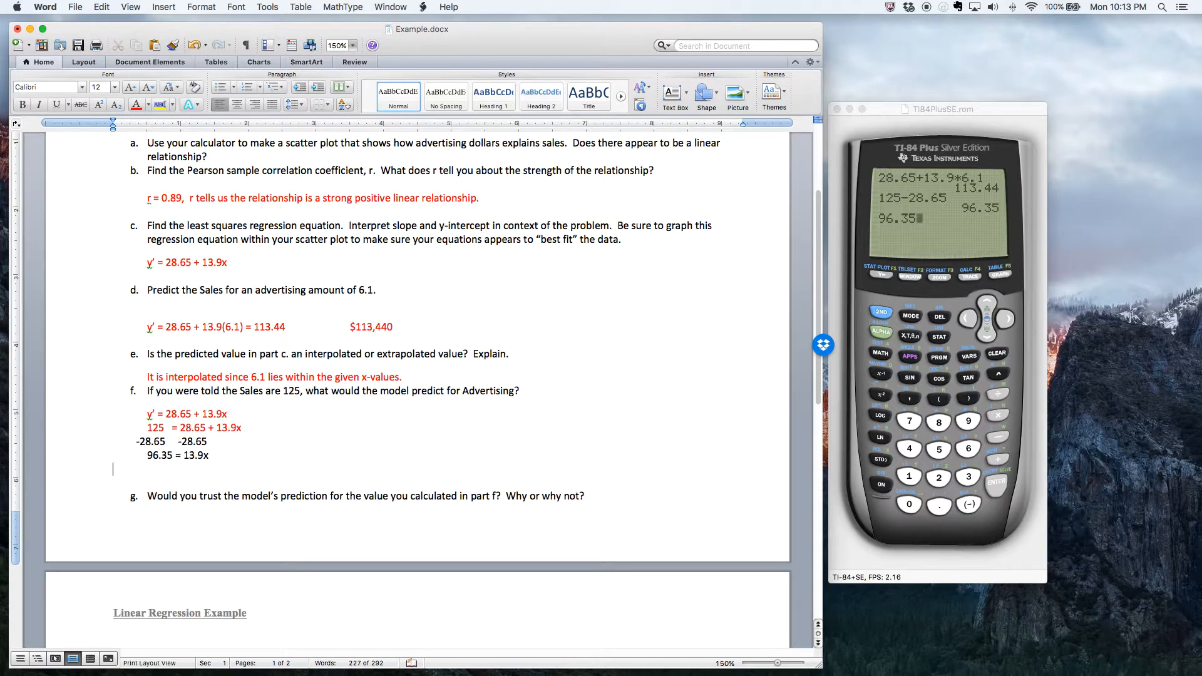
- Write x = 96.35/13.9 as the next part f line and begin another indented line with "x ="
type("x= 96.35/13.9")
key("Return")
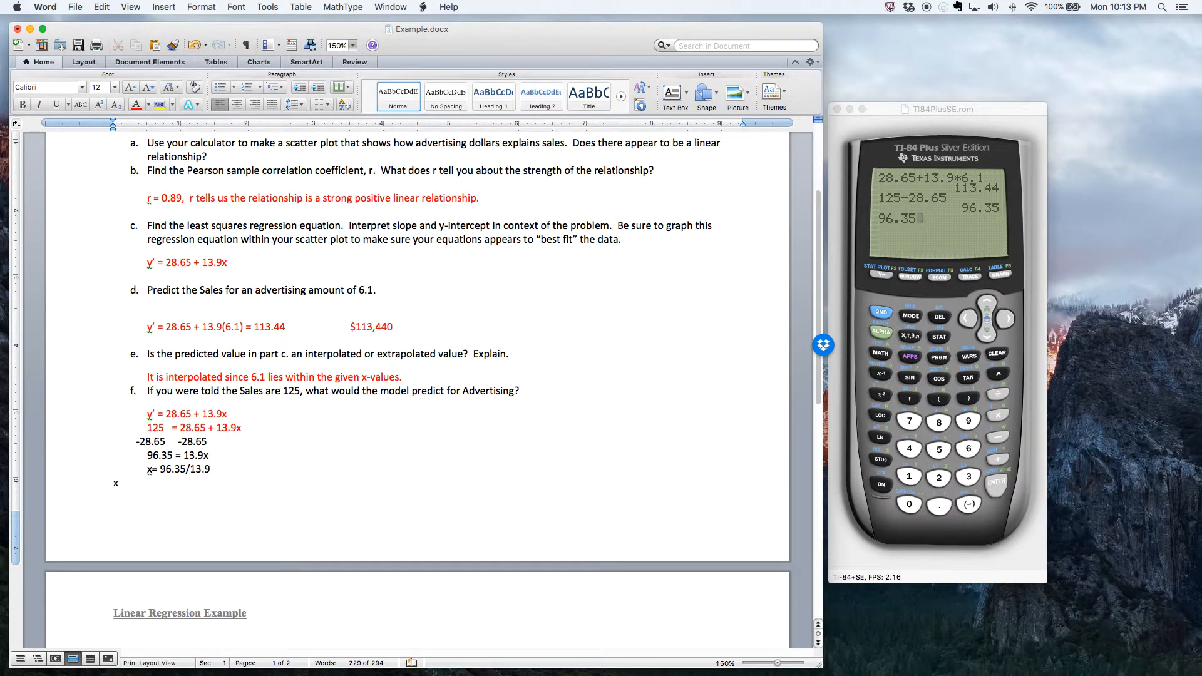
type("x")
key("BackSpace")
key("Left")
key("Up")
key("Down")
key("Right")
key("Right")
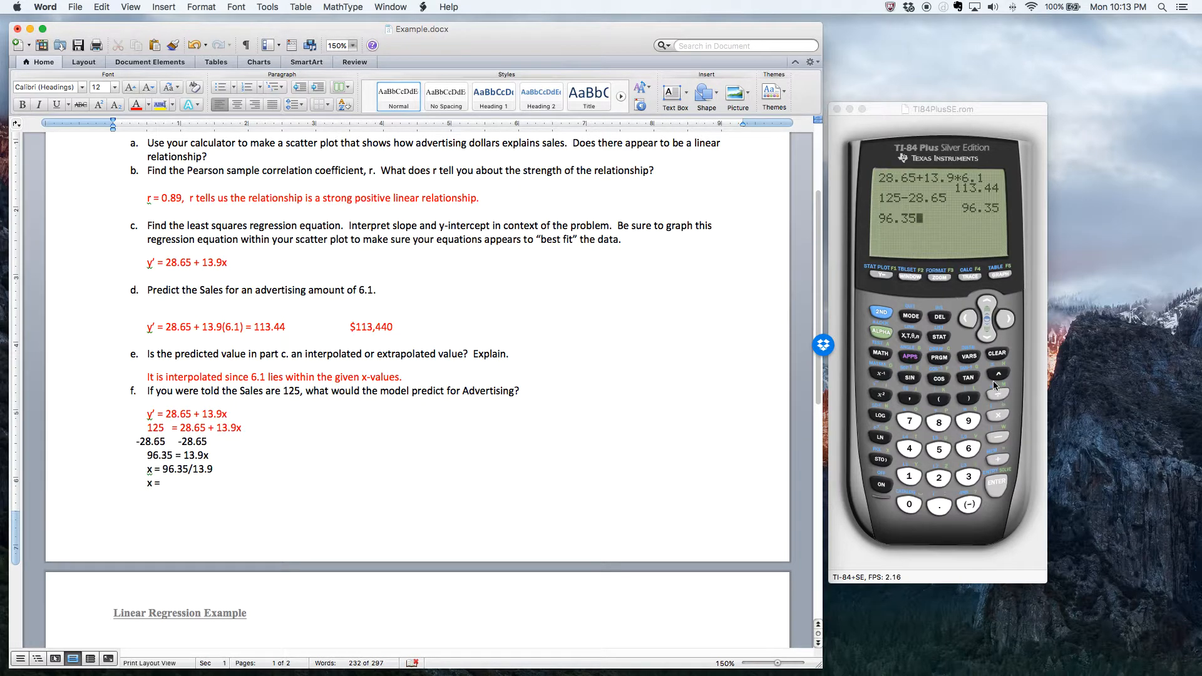
- Switch to the WabbitEmu calculator and divide the entered 96.35 by 13.9
left_click(999, 397)
left_click(999, 396)
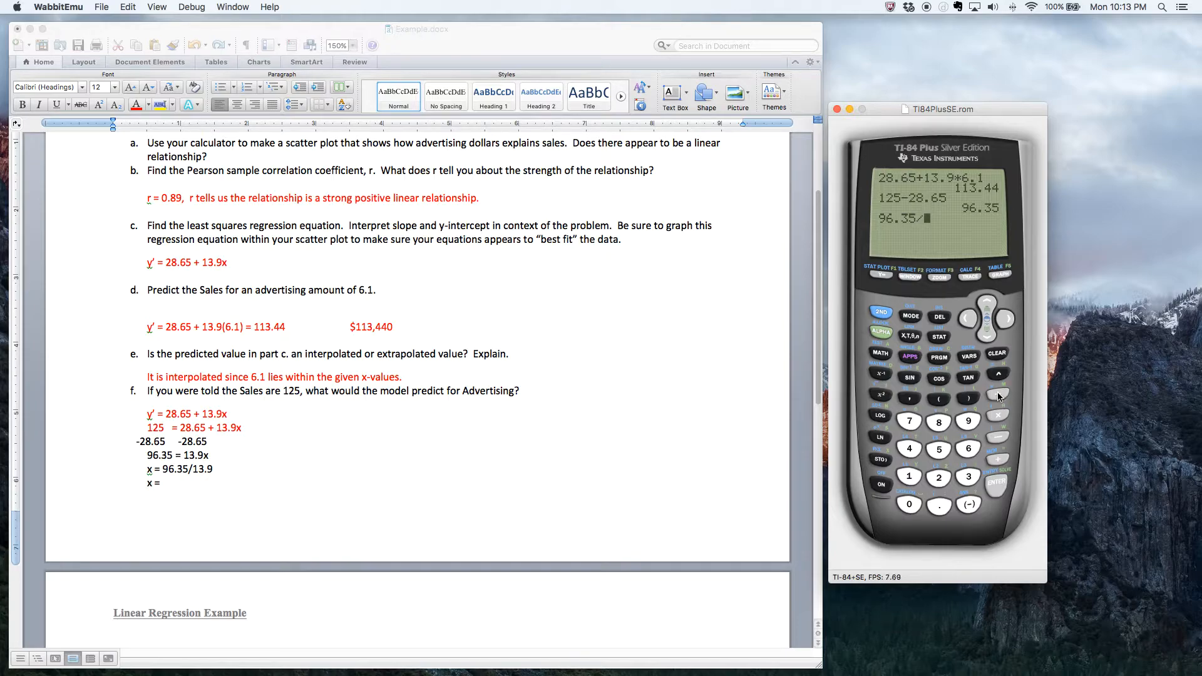
left_click(914, 476)
left_click(968, 477)
left_click(938, 506)
left_click(969, 425)
left_click(996, 484)
- Return to the Word document and complete the final x line of part f with 6.93
left_click(169, 487)
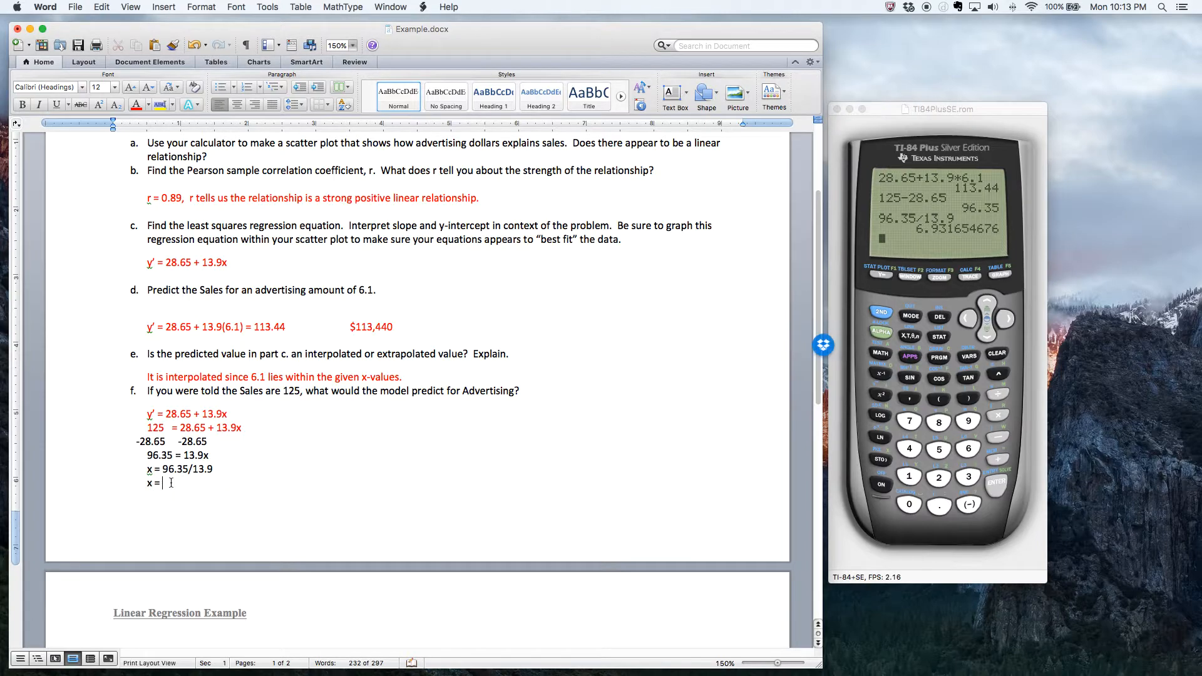
type("6.93")
- Review the part f solution against the part g question and the advertising values in the data table
scroll(355, 497, "down", 5)
scroll(356, 498, "down", 2)
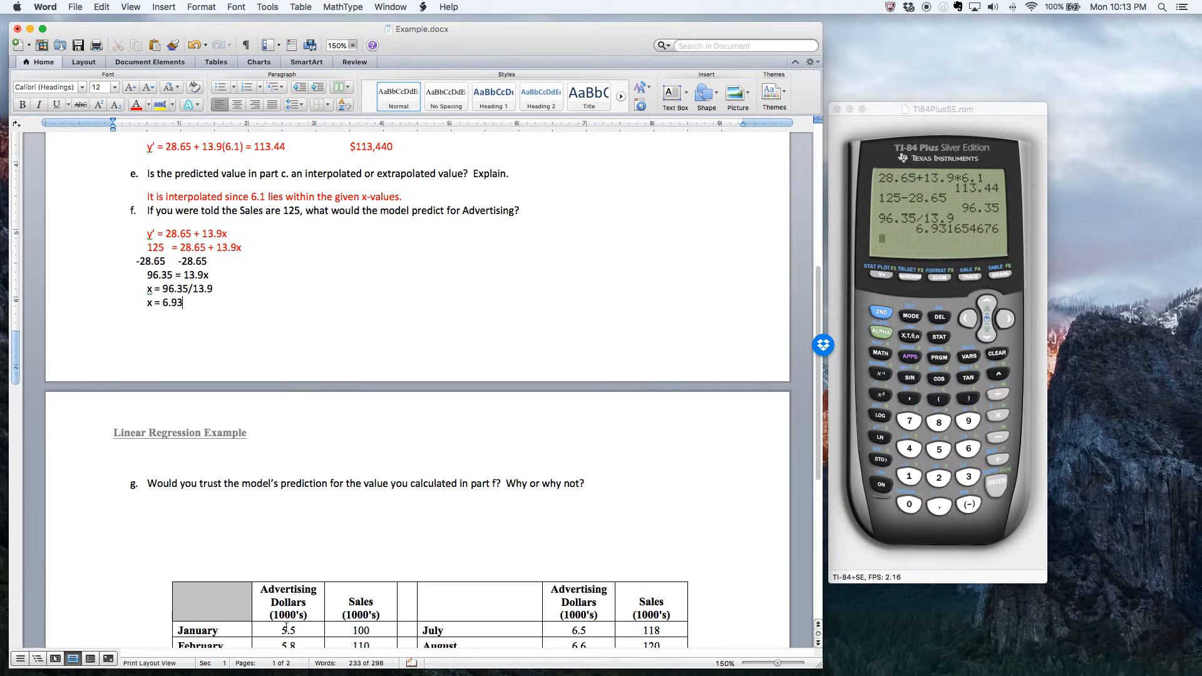
left_click(179, 309)
scroll(191, 197, "up", 3)
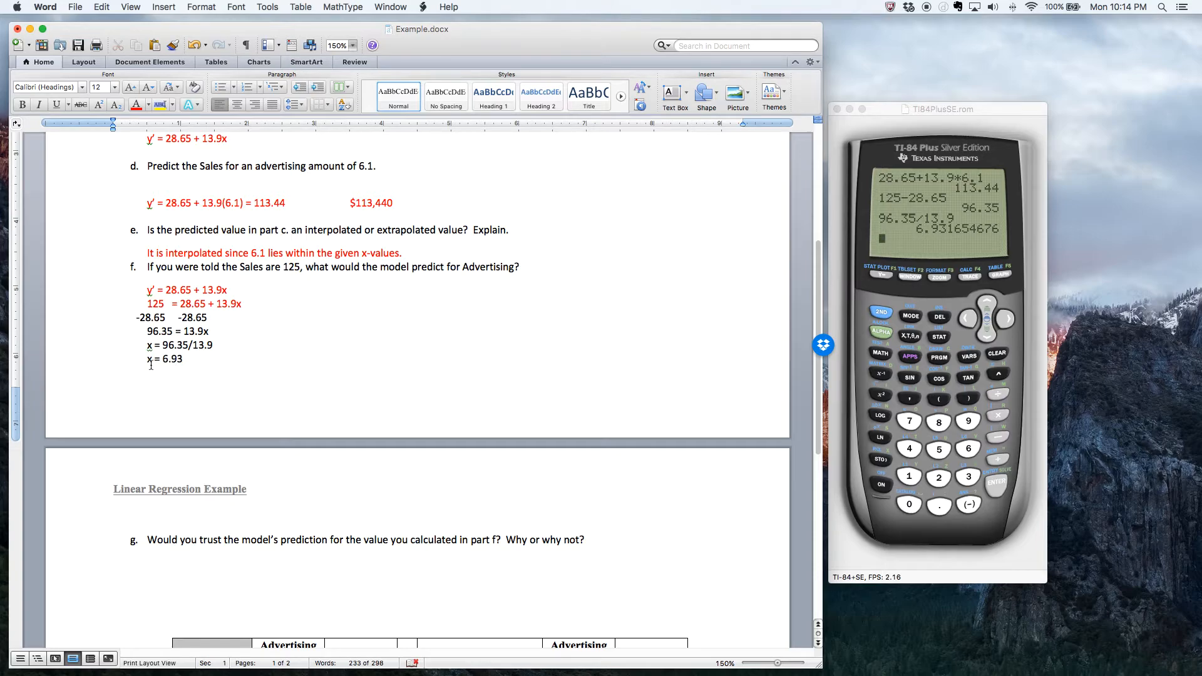
scroll(271, 377, "down", 5)
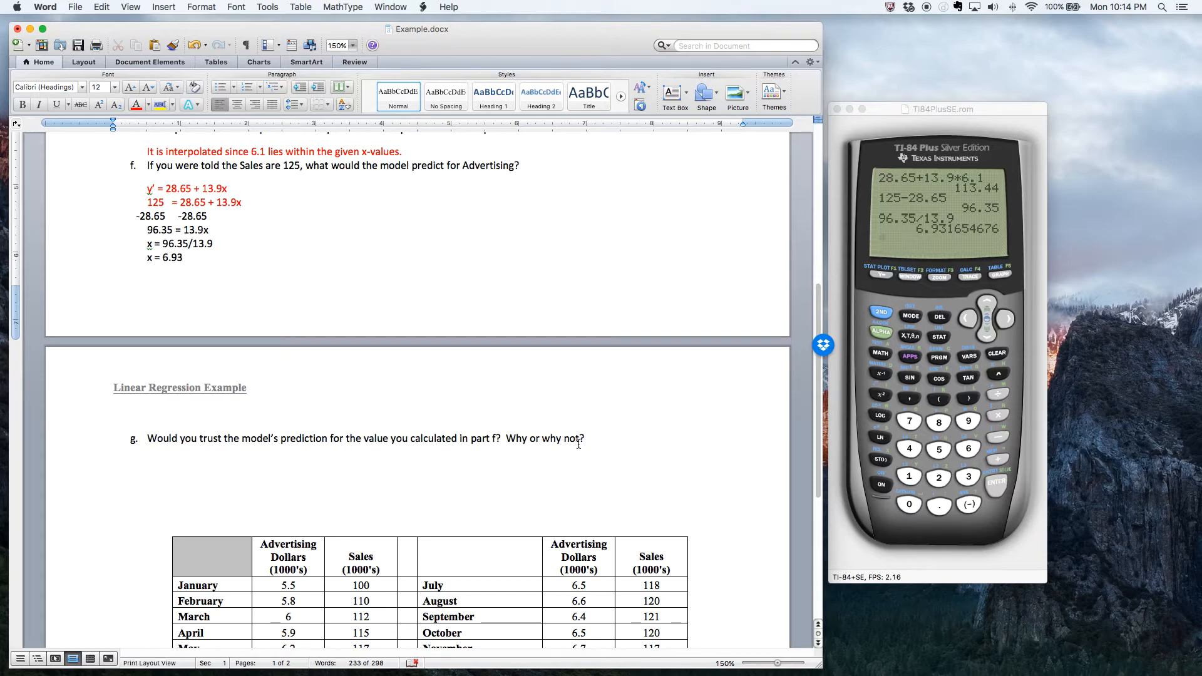
- Compare the part f result with the advertising values in the data table and the regression equation in part c
scroll(602, 457, "down", 3)
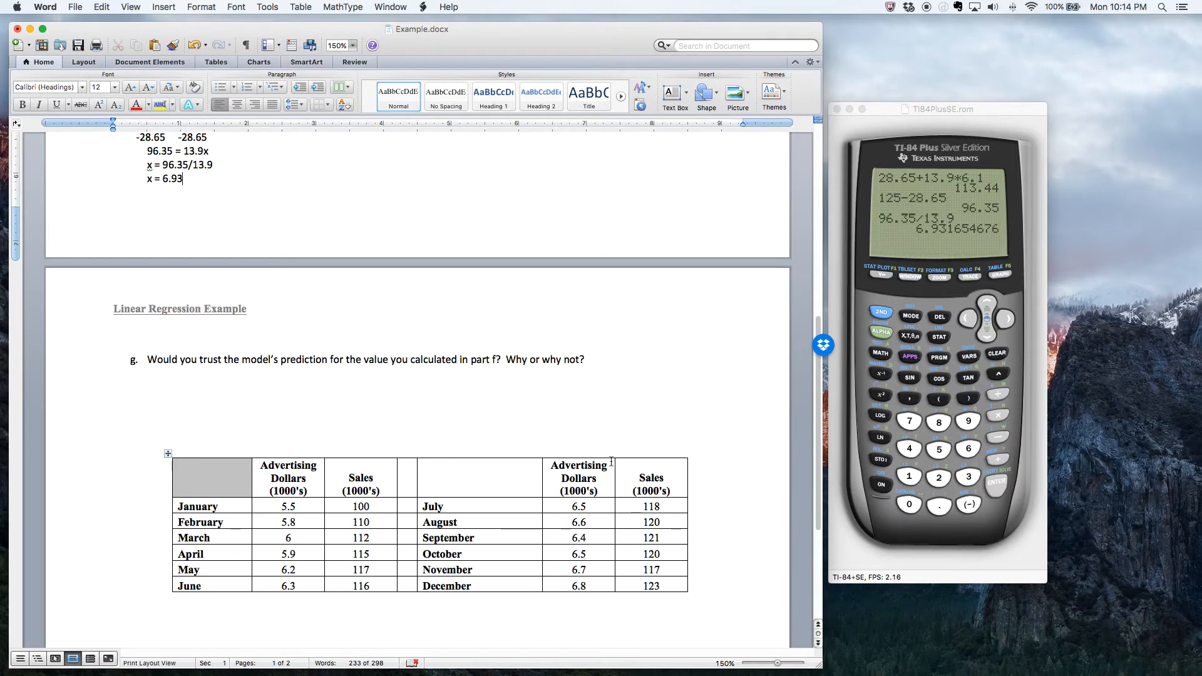
scroll(599, 345, "down", 2)
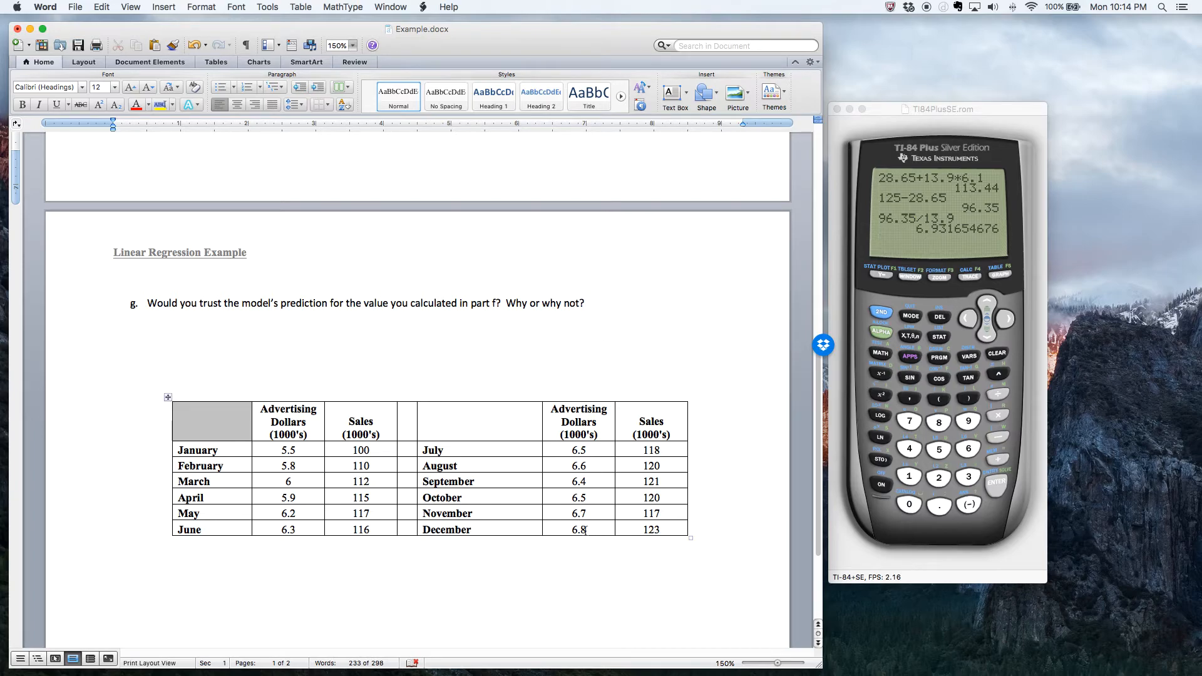
left_click_drag(284, 448, 304, 449)
left_click_drag(569, 530, 590, 530)
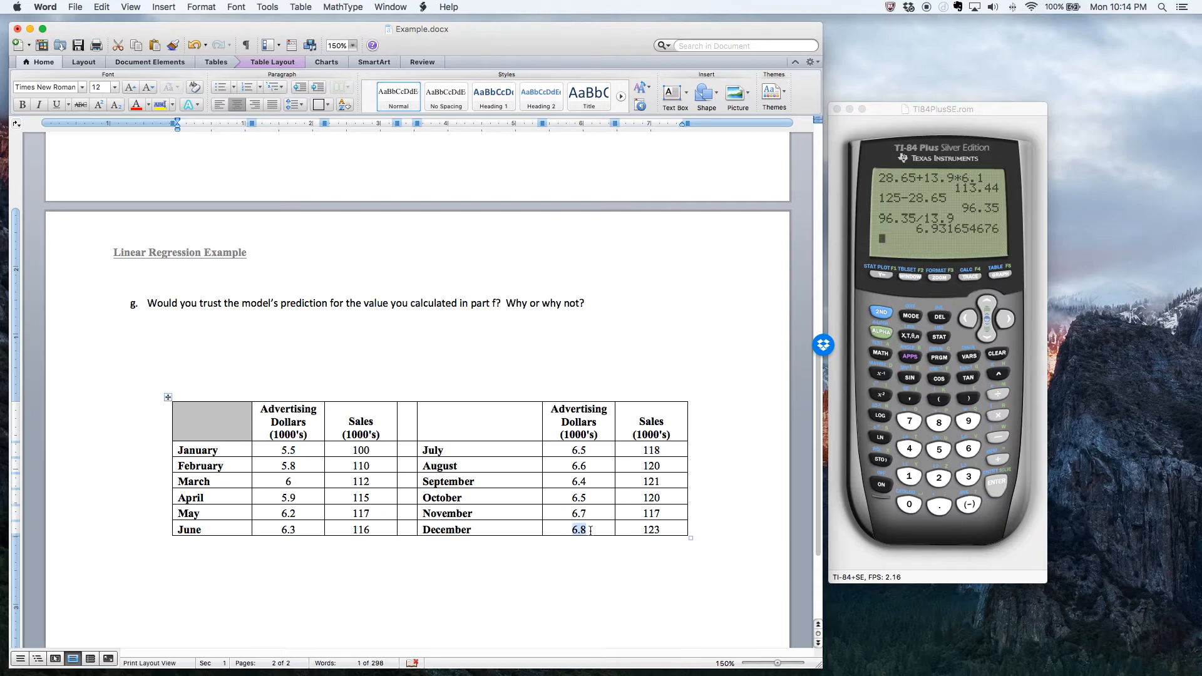
scroll(590, 530, "up", 10)
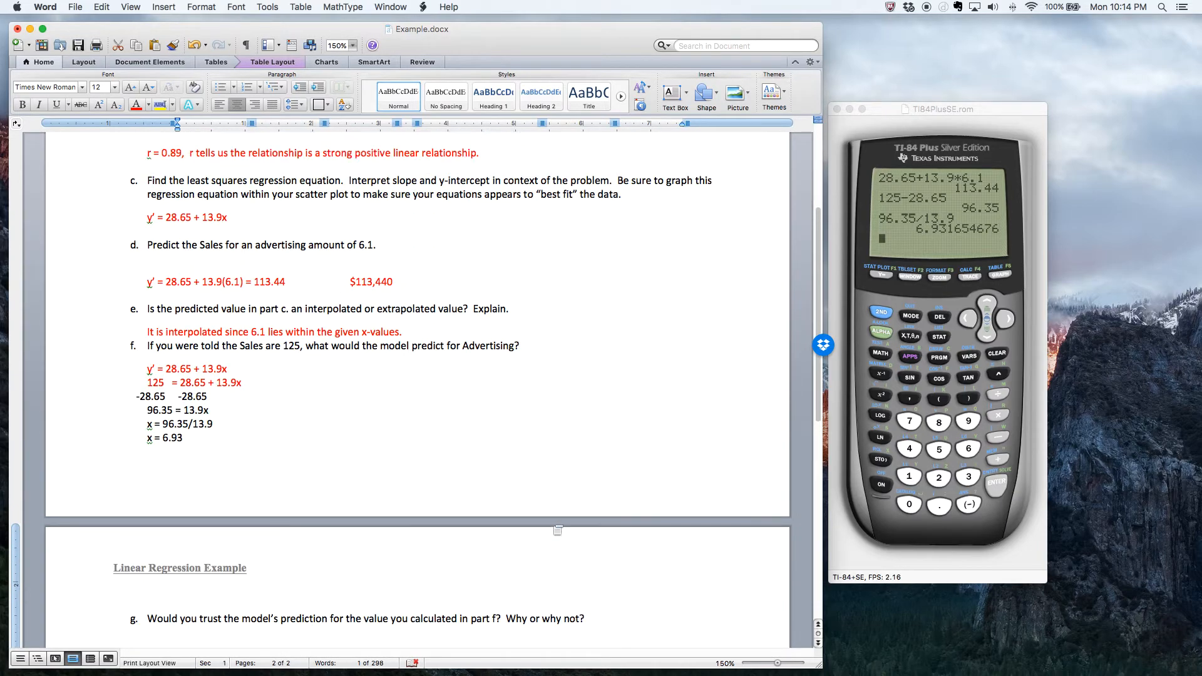
mouse_move(146, 321)
left_mouse_down()
mouse_move(241, 321)
mouse_move(149, 322)
left_mouse_up()
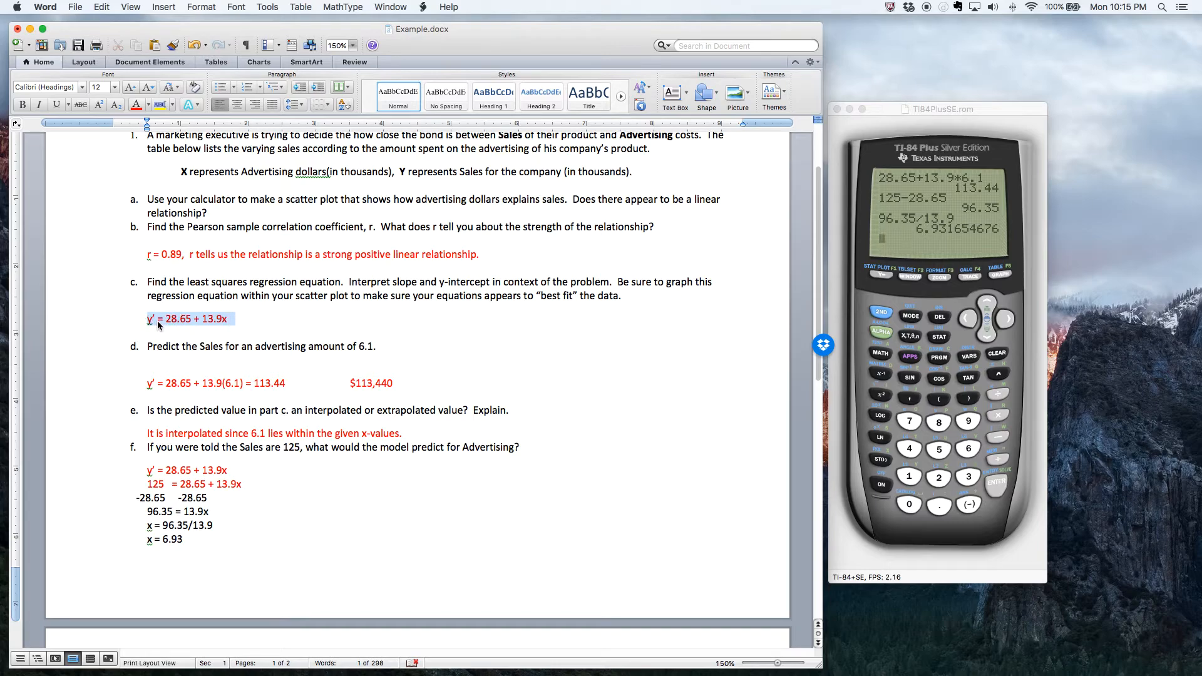
scroll(561, 418, "down", 10)
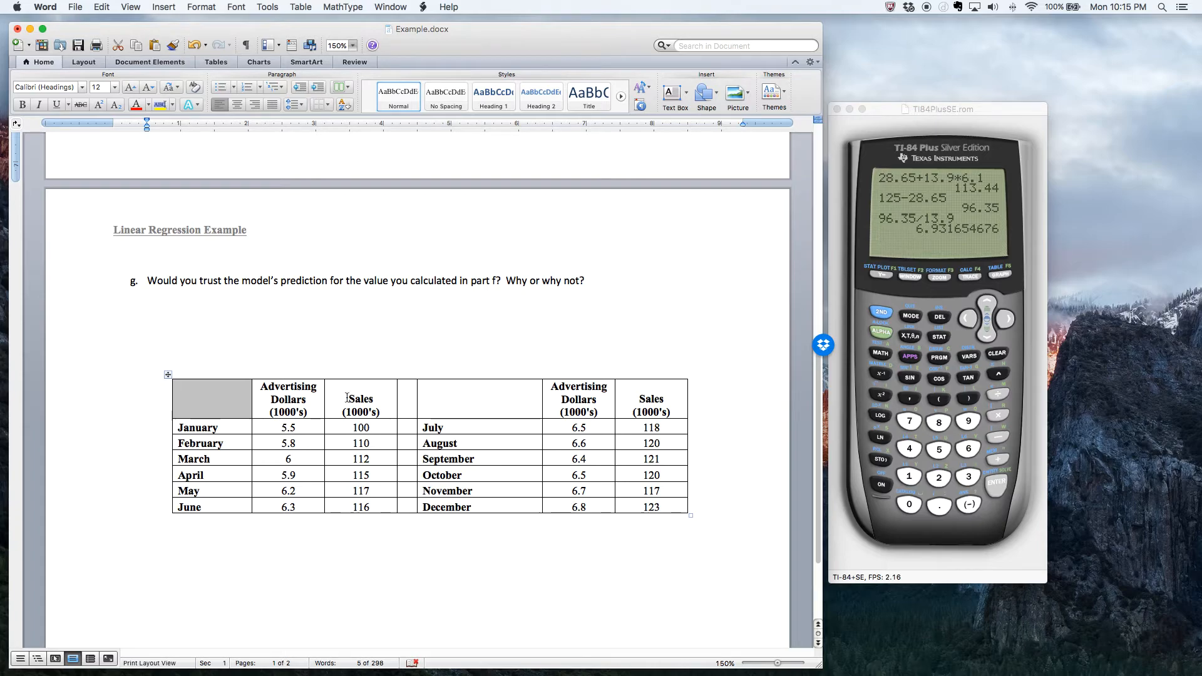
scroll(240, 308, "up", 3)
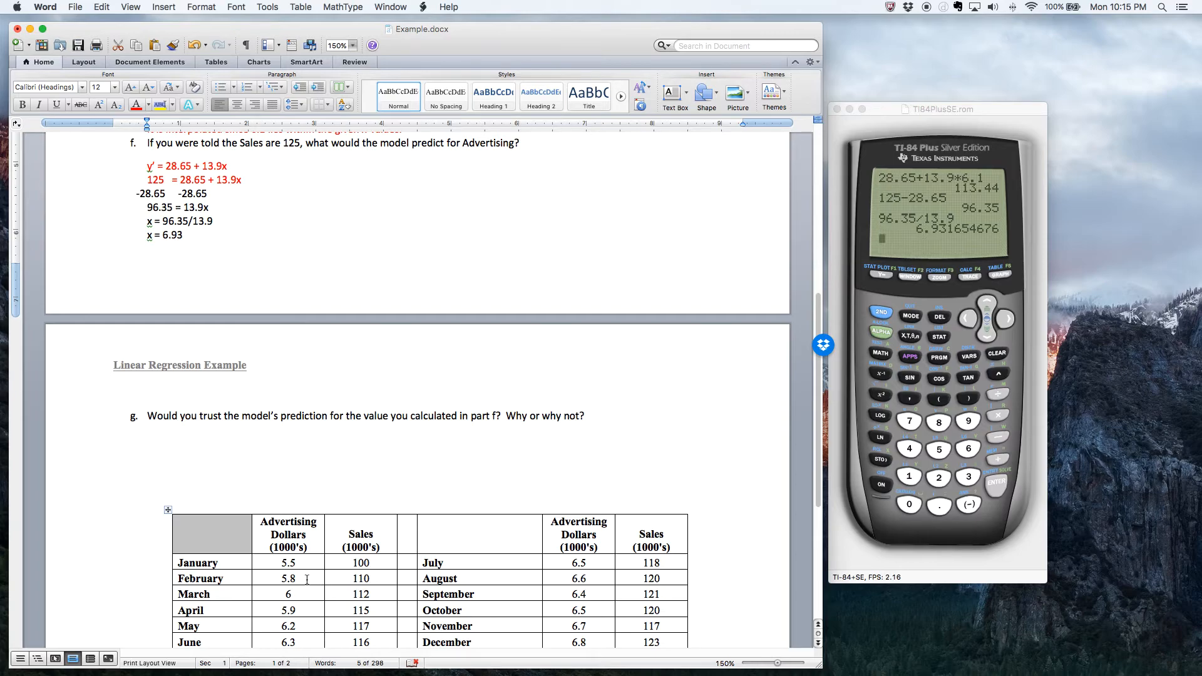
scroll(456, 314, "up", 5)
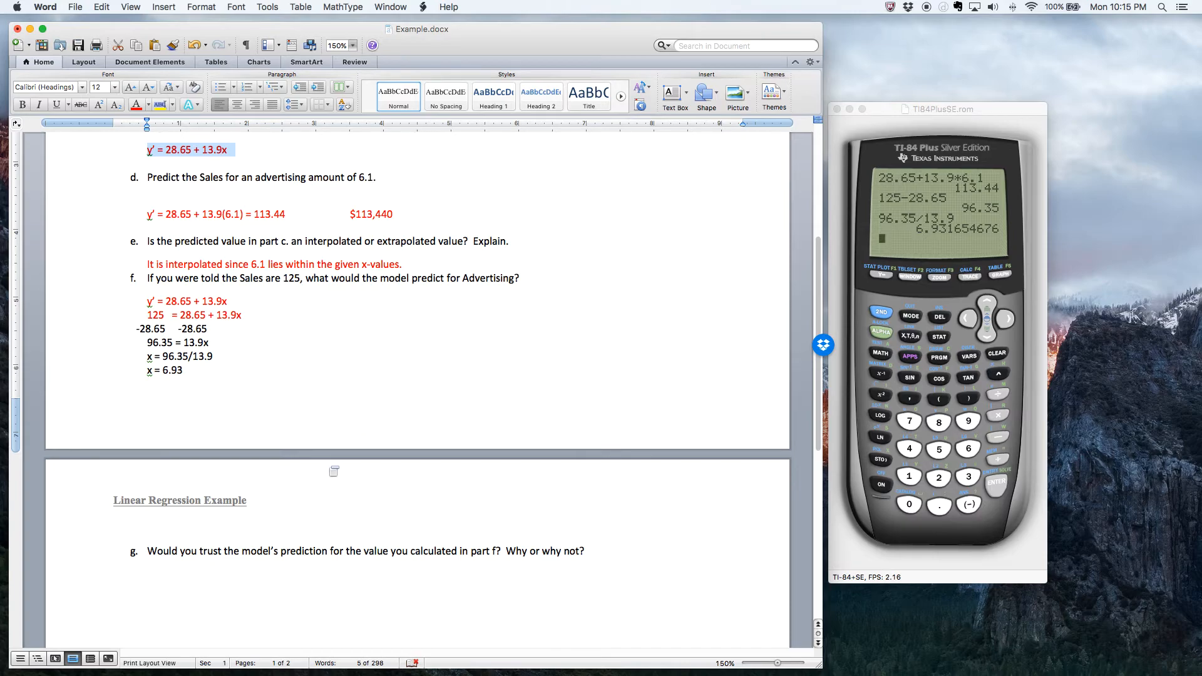
- Start an indented answer line below the part g question and highlight December's sales value in the data table
scroll(172, 304, "down", 3)
left_click(173, 509)
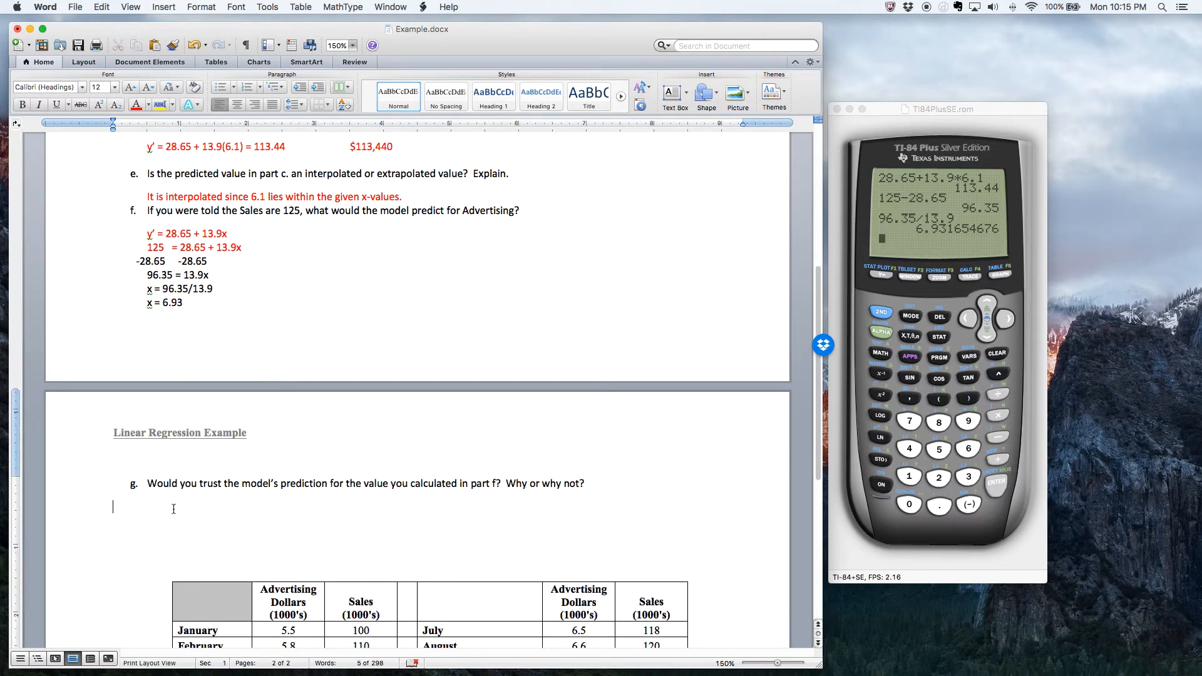
key("super+v")
scroll(476, 524, "down", 5)
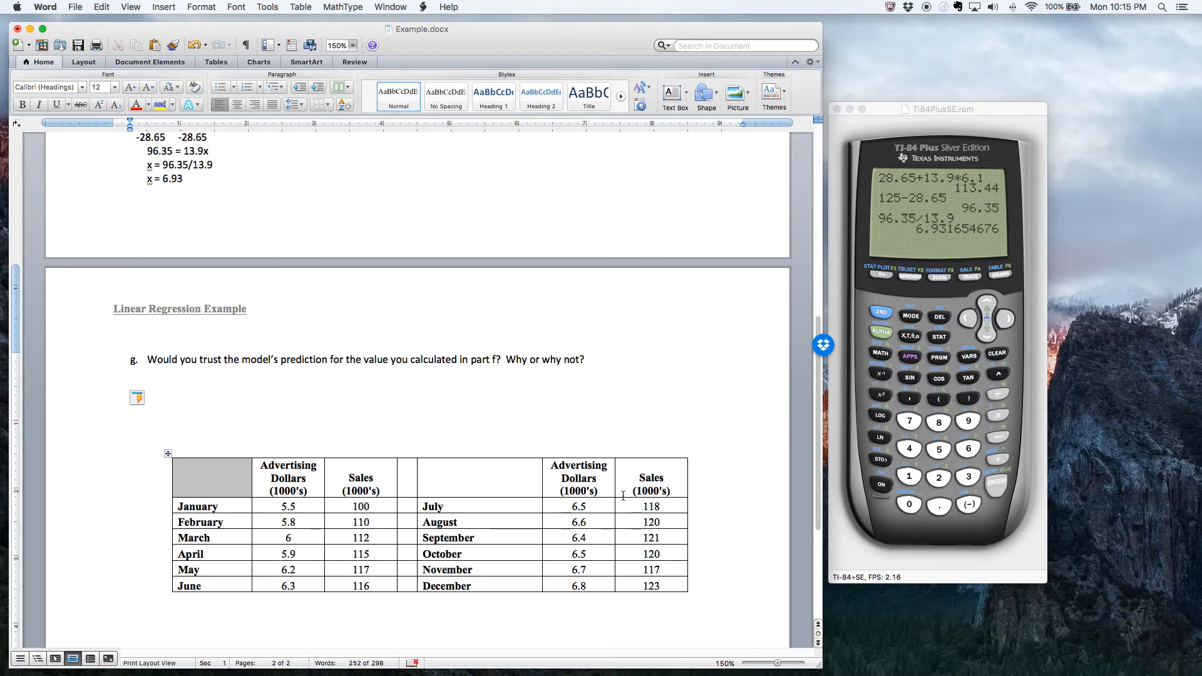
left_click(656, 586)
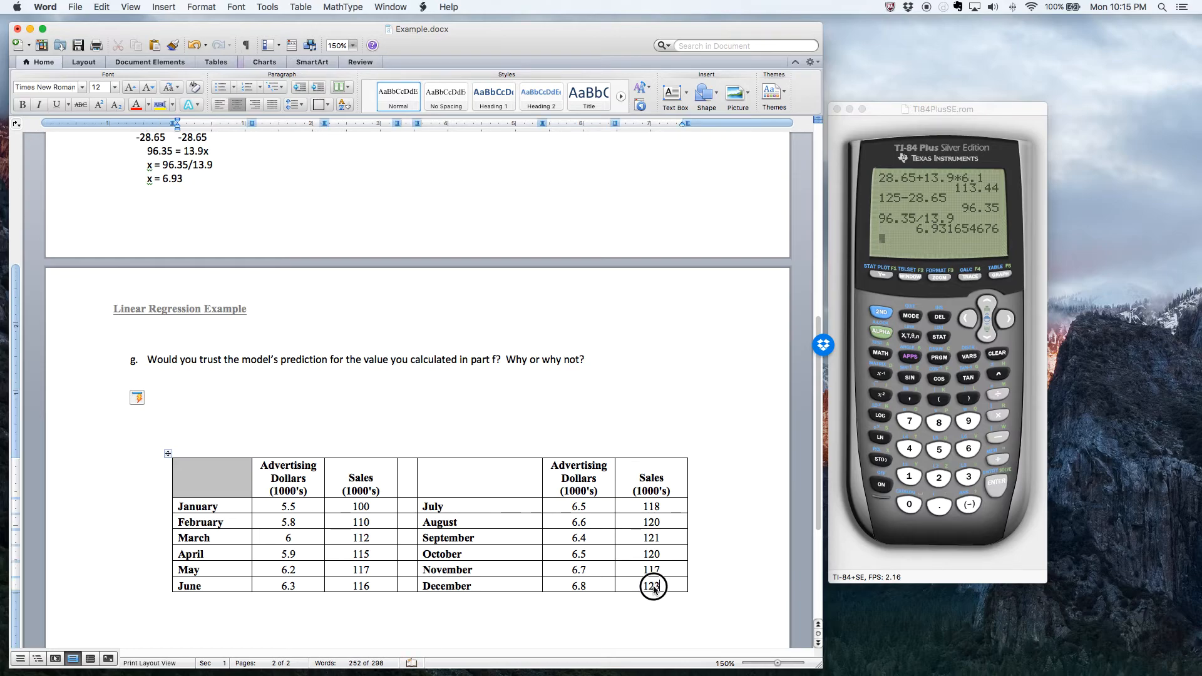
mouse_move(642, 585)
left_mouse_down()
mouse_move(662, 585)
mouse_move(645, 587)
left_mouse_up()
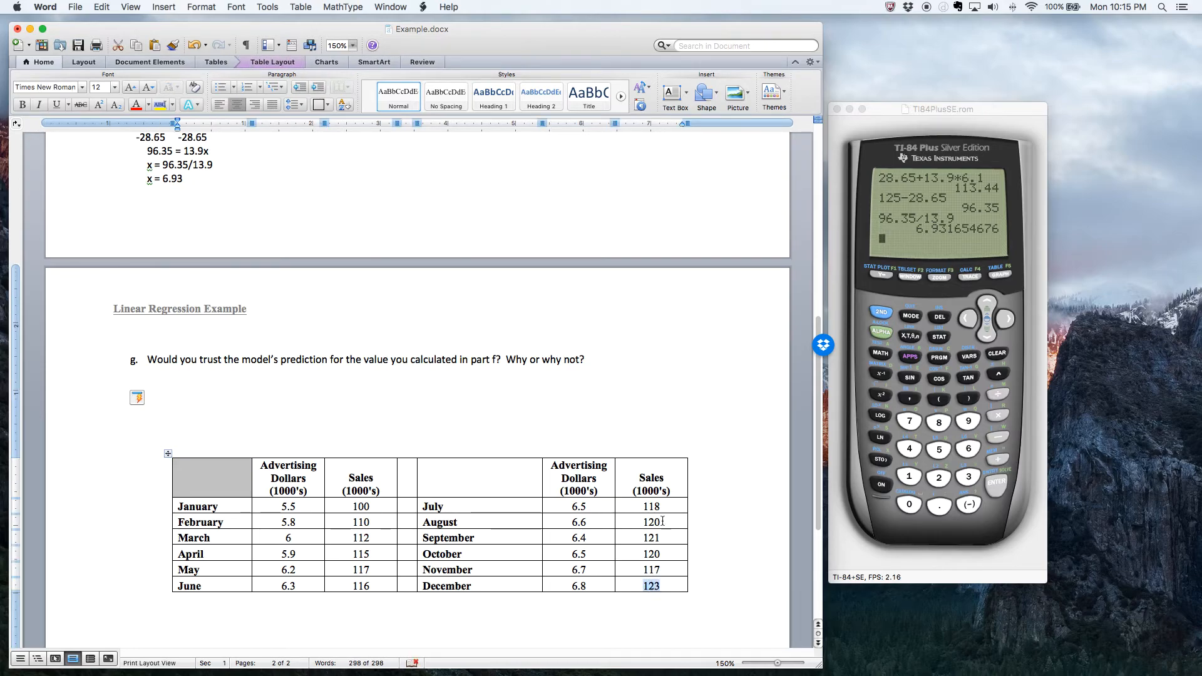
- Write the part g answer in red below the question: "No I would not, since the value is extrapolated."
left_click(179, 386)
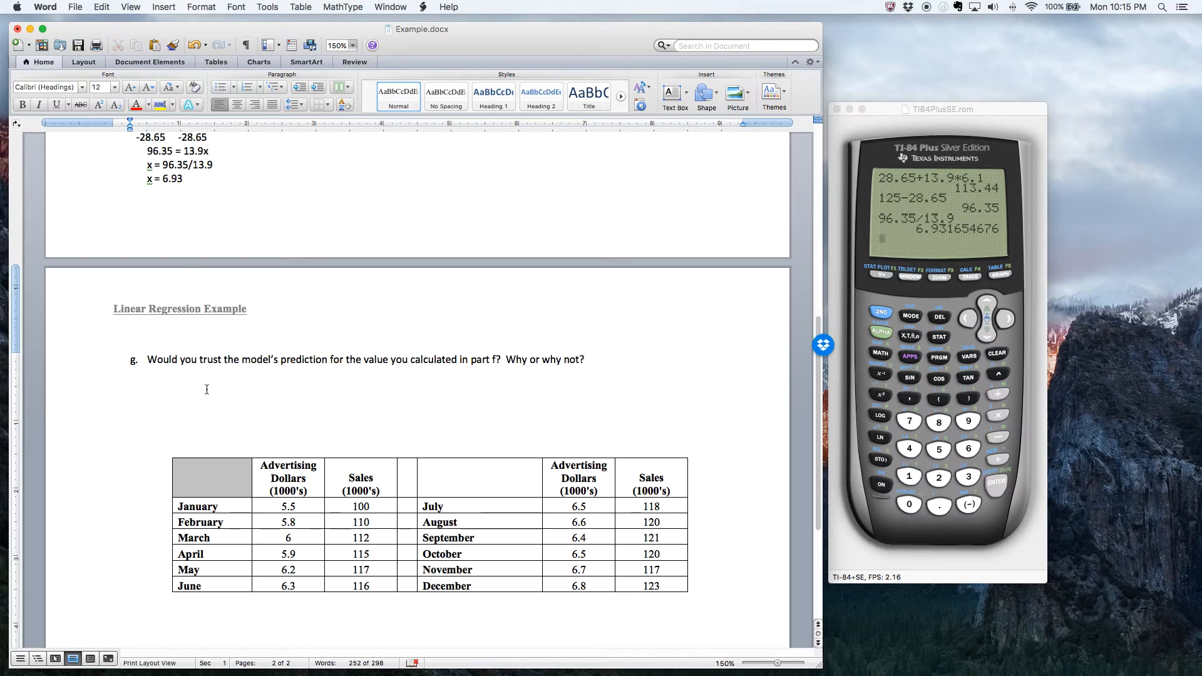
left_click(155, 378)
type("No I would not, since the value is e")
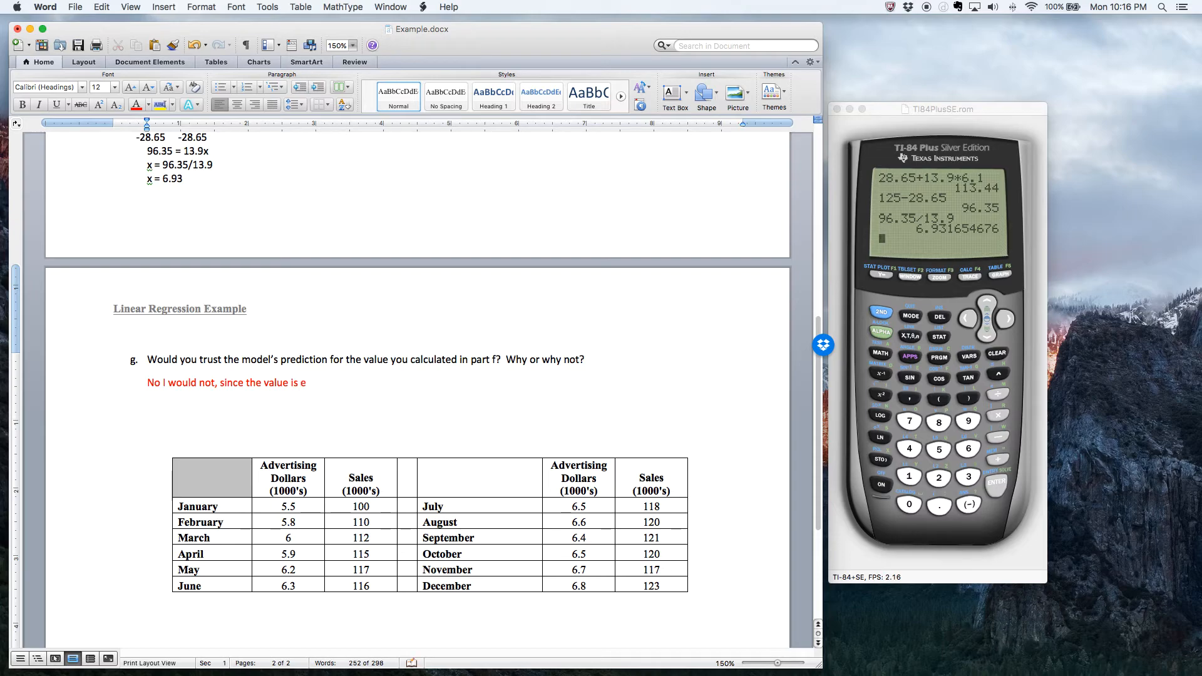
type("xtrapolated.")
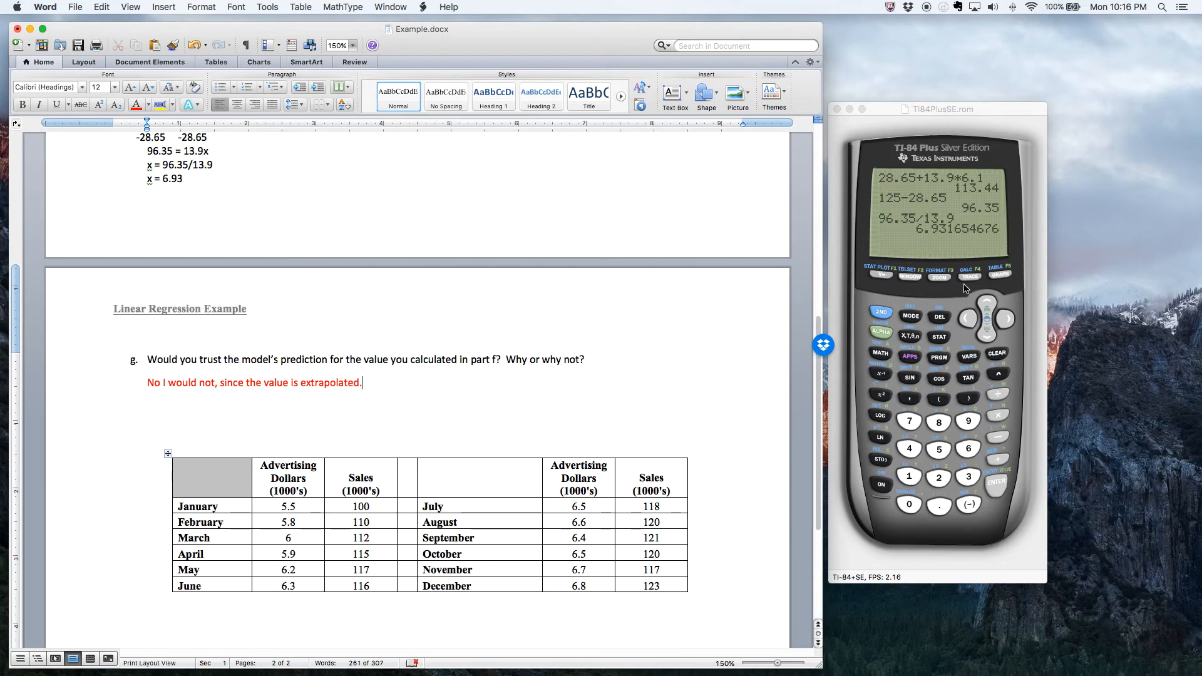
- Switch to the WabbitEmu calculator and display the scatter plot with its regression line
left_click(1002, 276)
left_click(1002, 276)
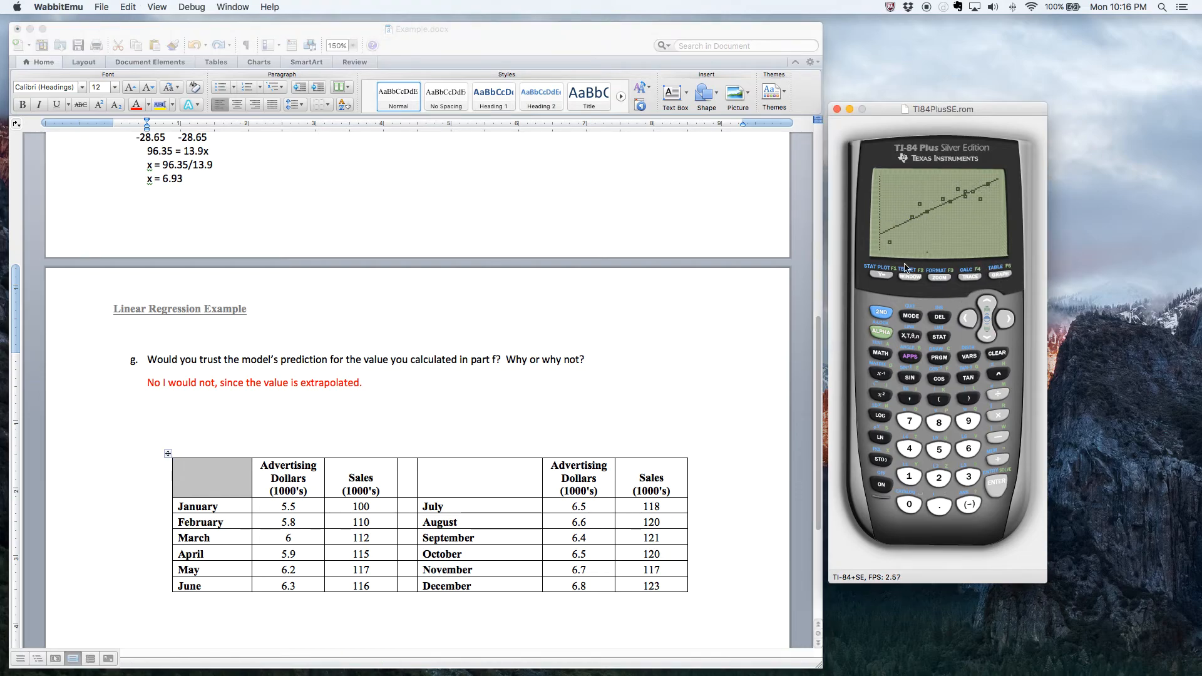